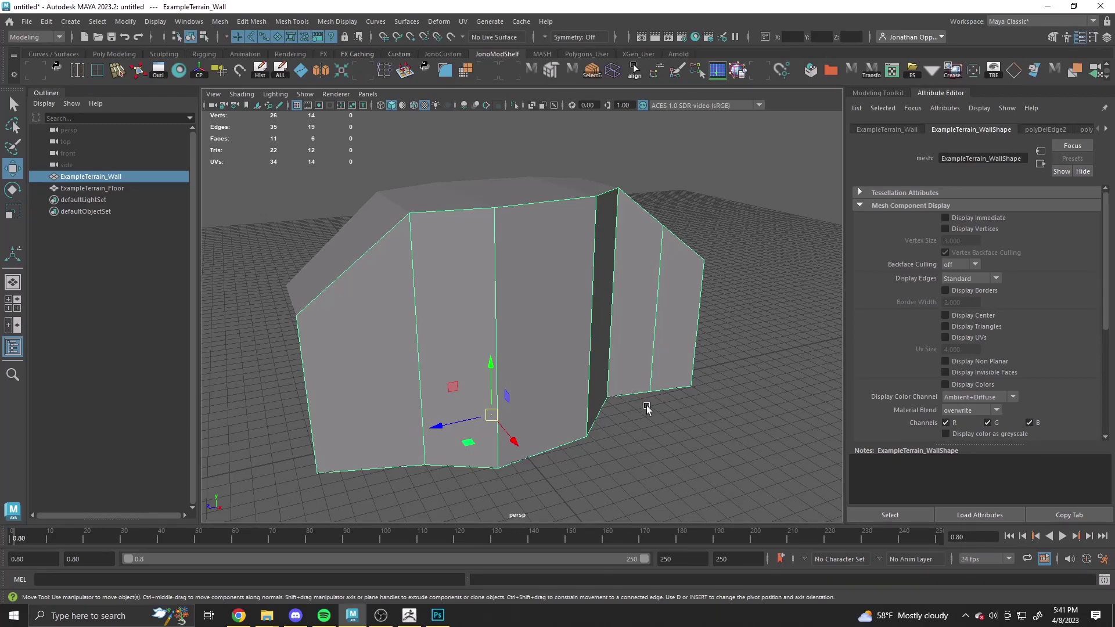
# Step: Orbit to face ExampleTerrain_Wall and bring up its Assign Existing Material submenu
pyautogui.keyDown('alt'); pyautogui.moveTo(665, 418); pyautogui.dragTo(660, 415); pyautogui.keyUp('alt')
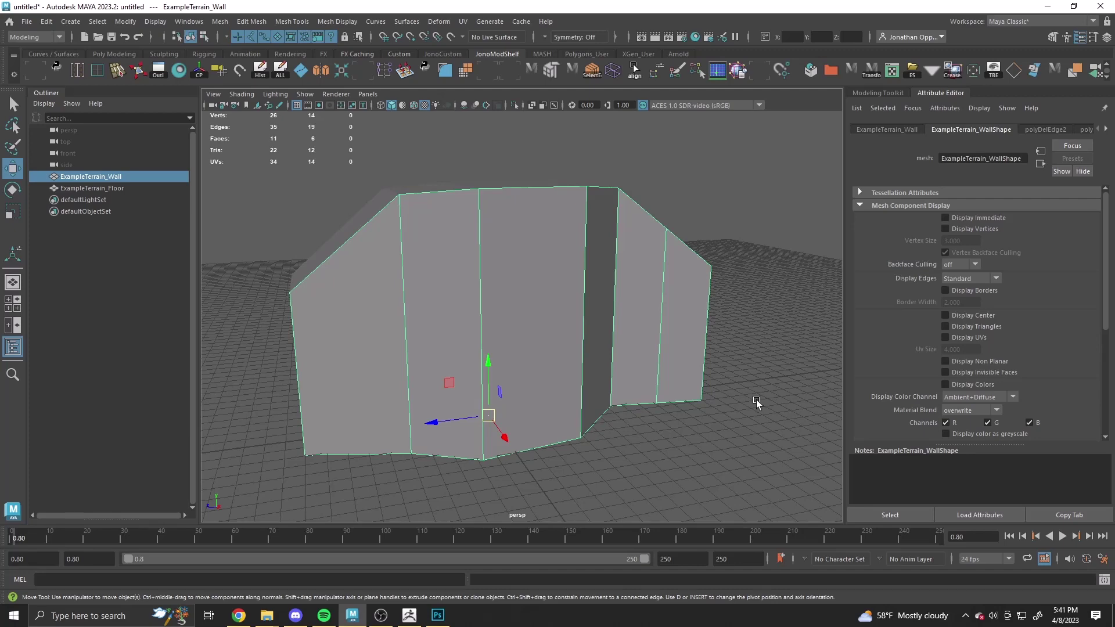
pyautogui.keyDown('alt'); pyautogui.moveTo(752, 412); pyautogui.dragTo(672, 451); pyautogui.keyUp('alt')
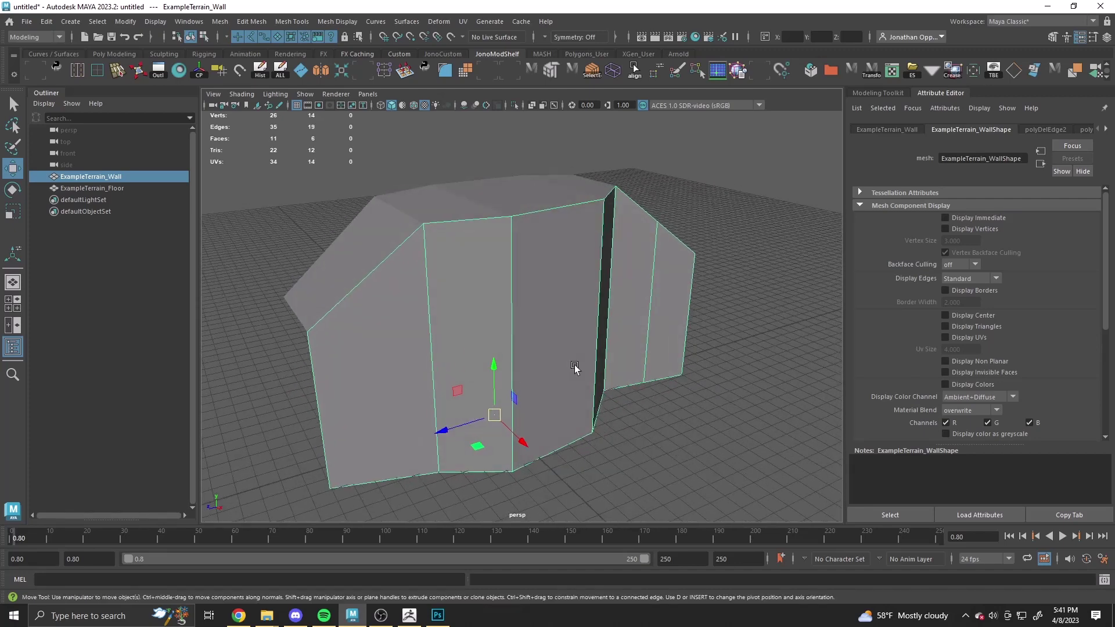
pyautogui.keyDown('alt'); pyautogui.moveTo(577, 368); pyautogui.dragTo(637, 408); pyautogui.keyUp('alt')
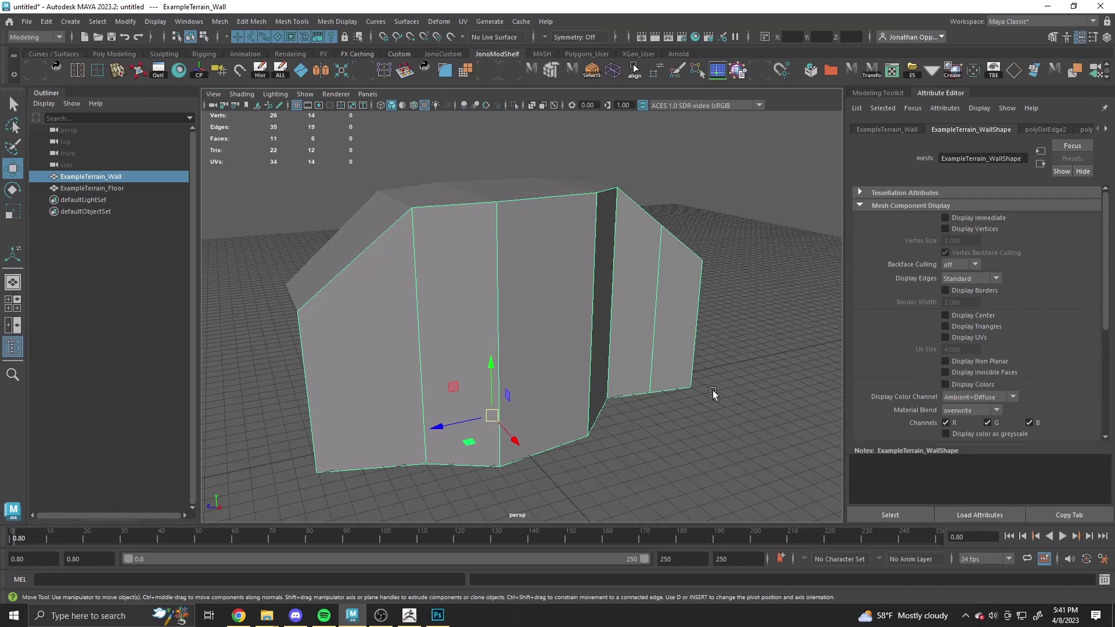
pyautogui.keyDown('alt'); pyautogui.moveTo(688, 355); pyautogui.dragTo(530, 375); pyautogui.keyUp('alt')
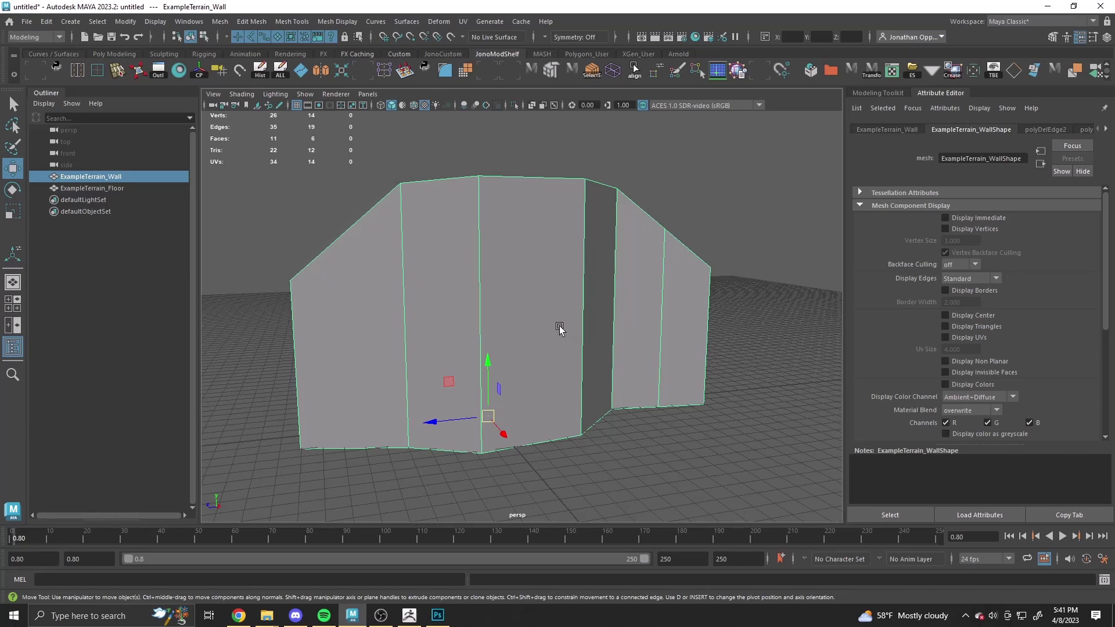
pyautogui.moveTo(559, 286); pyautogui.dragTo(642, 556, button='right')
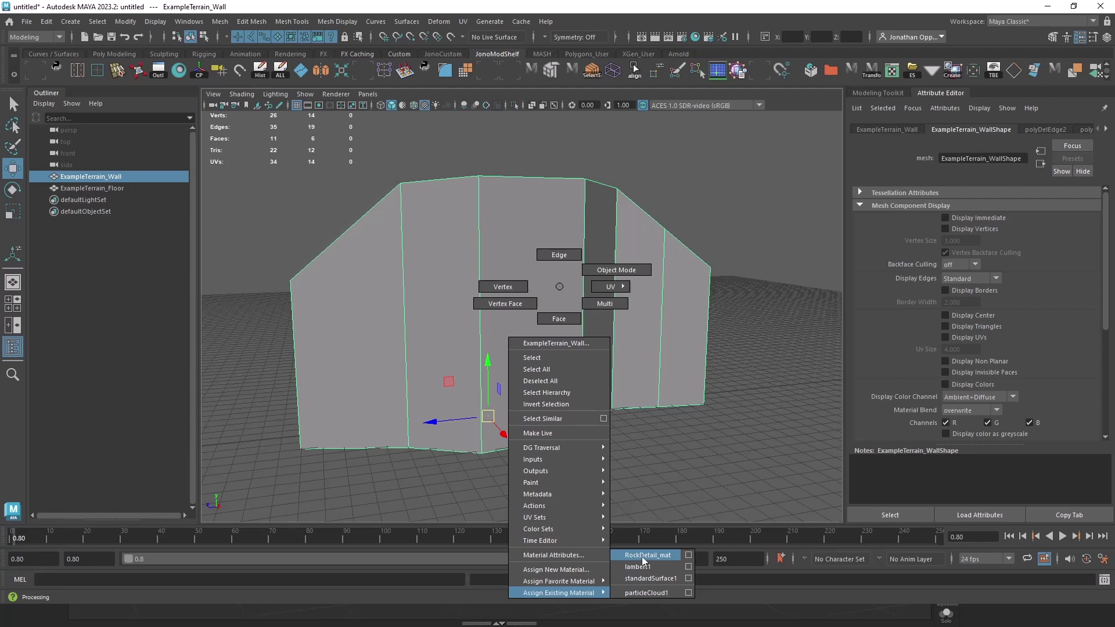
# Step: Assign RockDetail_mat to ExampleTerrain_Wall and check the rock texture on it
pyautogui.moveTo(642, 556); pyautogui.dragTo(642, 556, button='right')
pyautogui.click(667, 407)
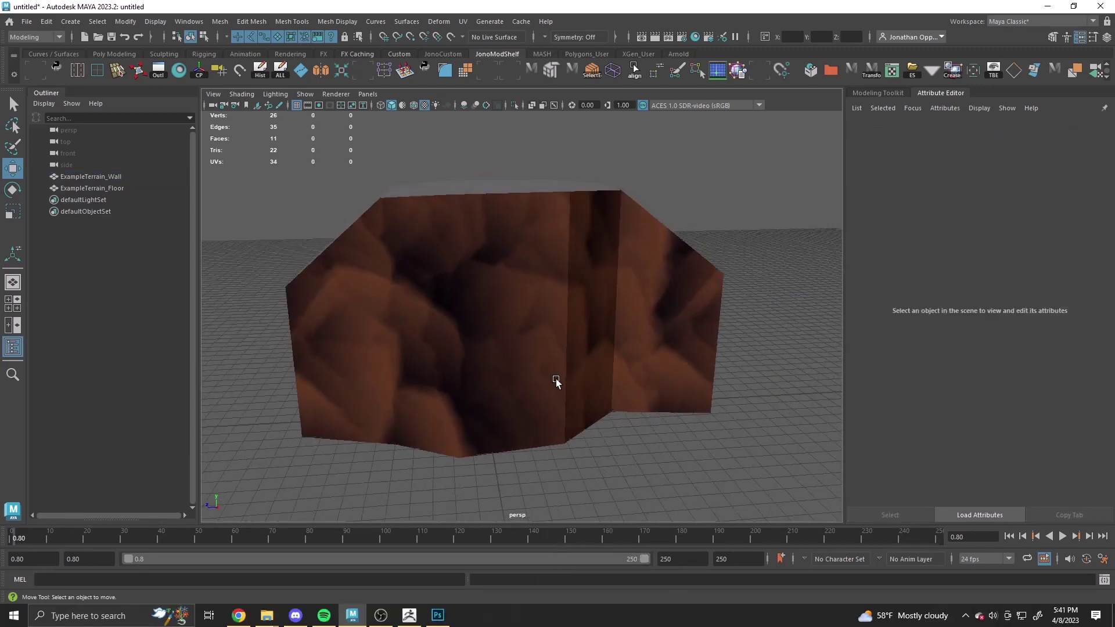
pyautogui.keyDown('alt'); pyautogui.moveTo(556, 378); pyautogui.dragTo(609, 430); pyautogui.keyUp('alt')
pyautogui.click(574, 416)
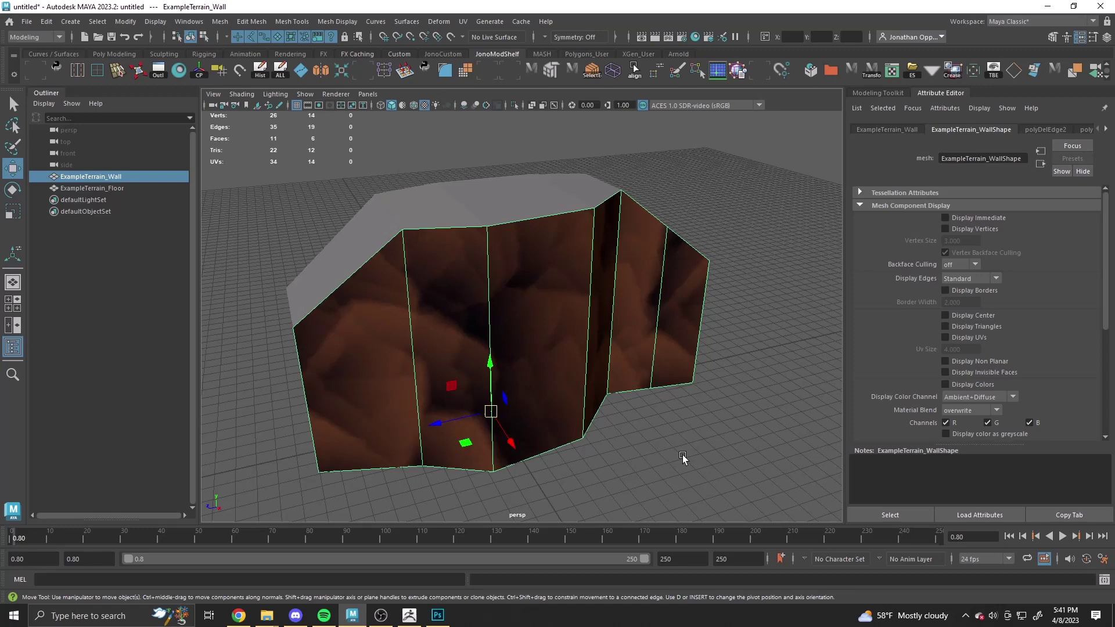
# Step: In the UV Editor, select the wall's UV shell and scale it up about 2x
pyautogui.click(467, 24)
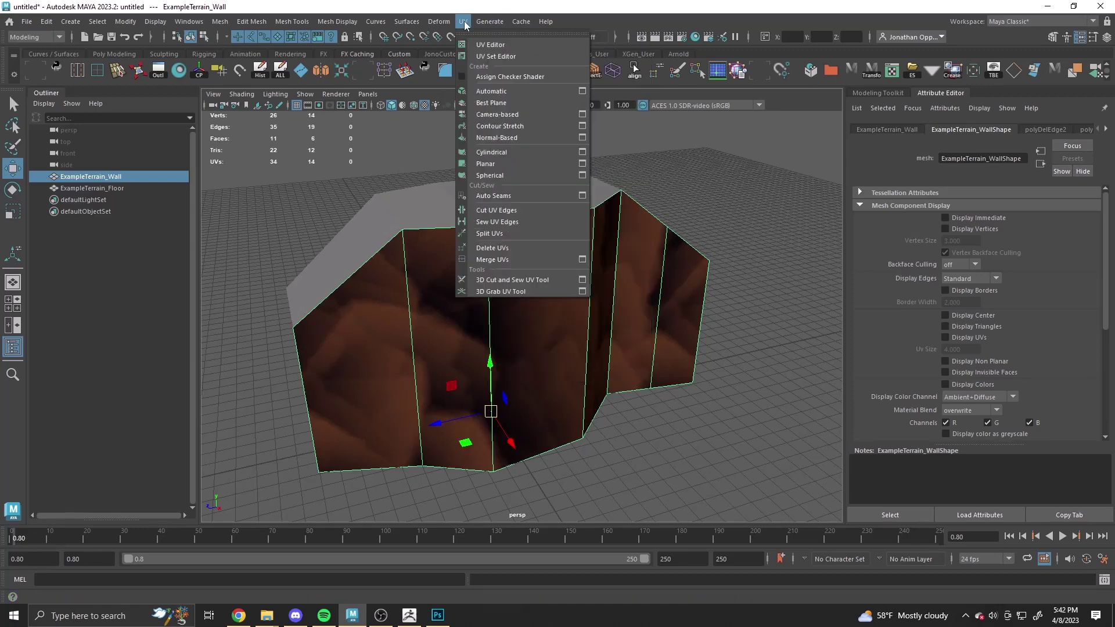
pyautogui.click(481, 43)
pyautogui.moveTo(418, 321); pyautogui.dragTo(919, 205)
pyautogui.moveTo(813, 363); pyautogui.dragTo(772, 322, button='right')
pyautogui.click(815, 366)
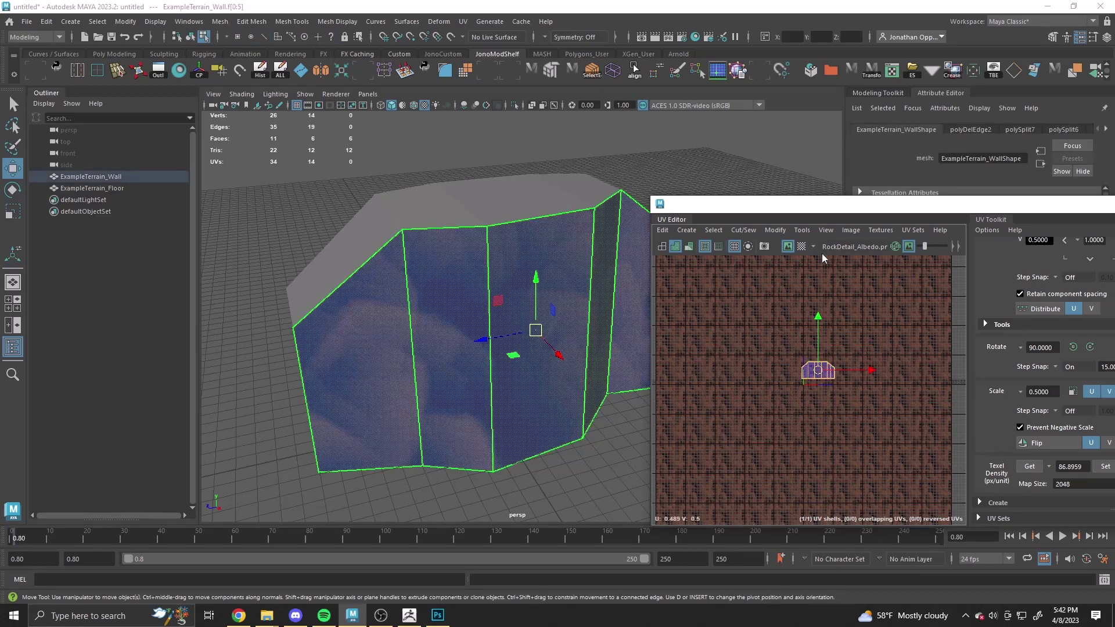
pyautogui.moveTo(820, 253); pyautogui.dragTo(834, 274, button='right')
pyautogui.press('r')
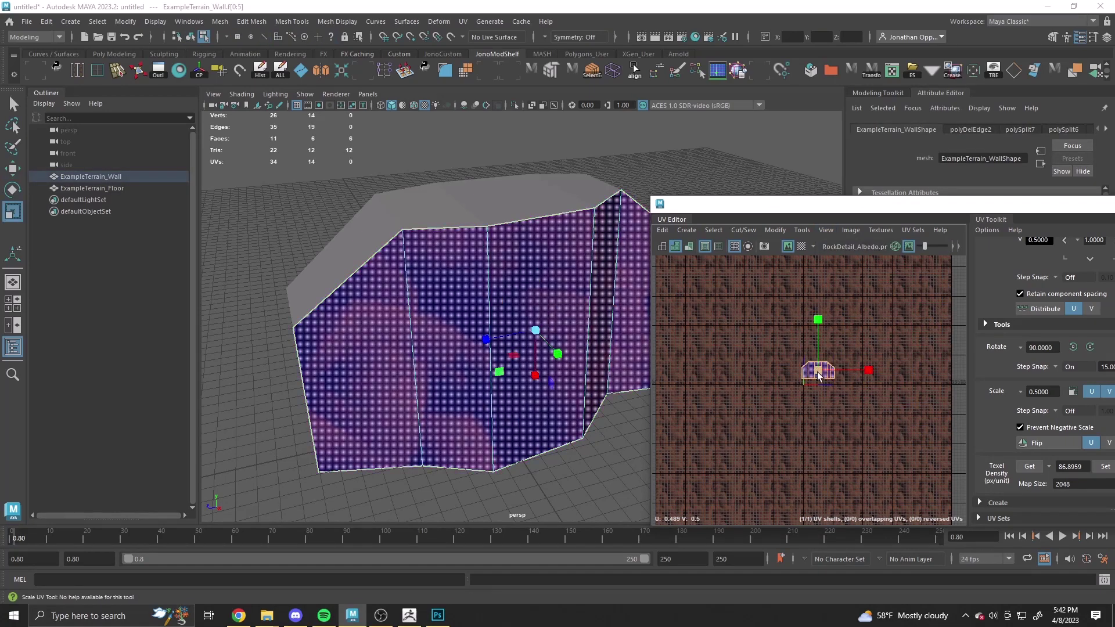
pyautogui.moveTo(817, 371); pyautogui.dragTo(921, 360)
pyautogui.click(790, 413)
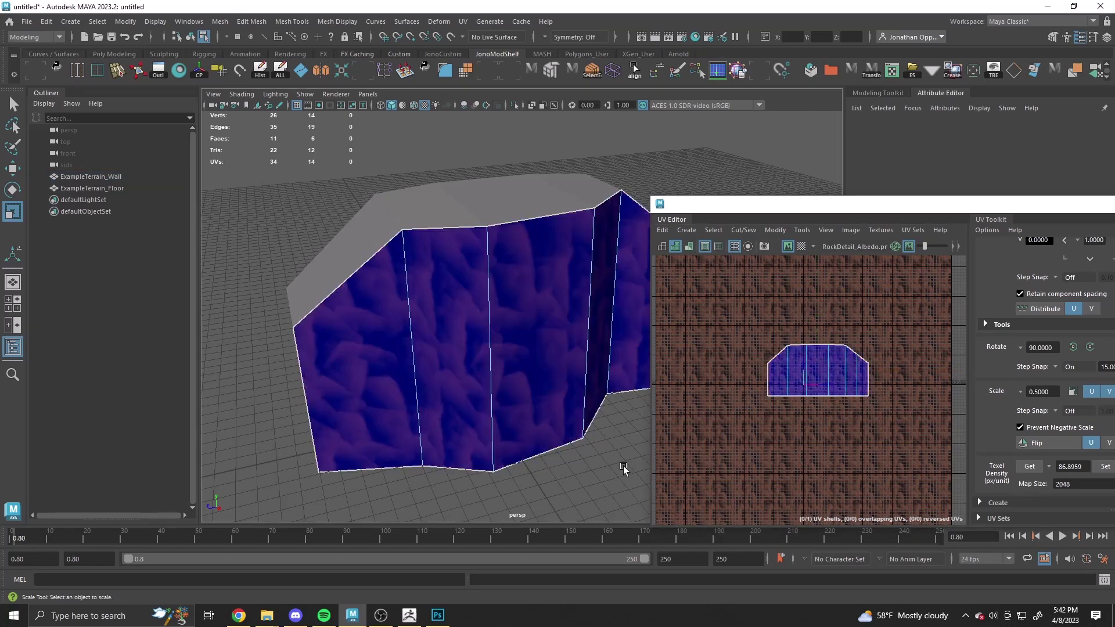
# Step: Check the finer rock texture on the wall, then close the UV Editor
pyautogui.keyDown('alt'); pyautogui.moveTo(616, 469); pyautogui.dragTo(594, 444); pyautogui.keyUp('alt')
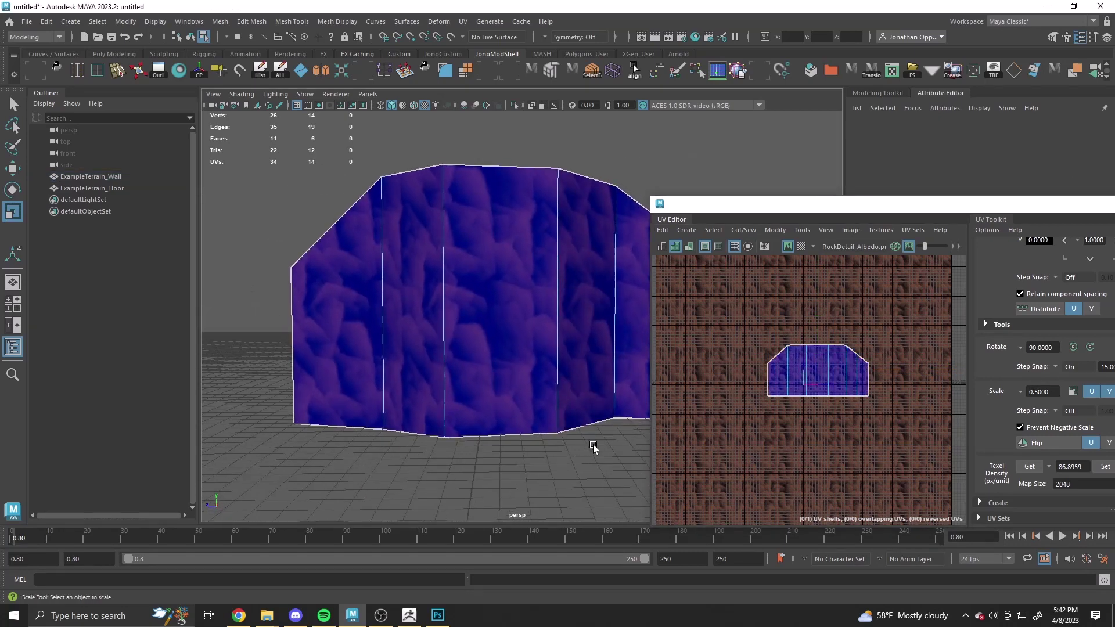
pyautogui.press('F8')
pyautogui.click(559, 465)
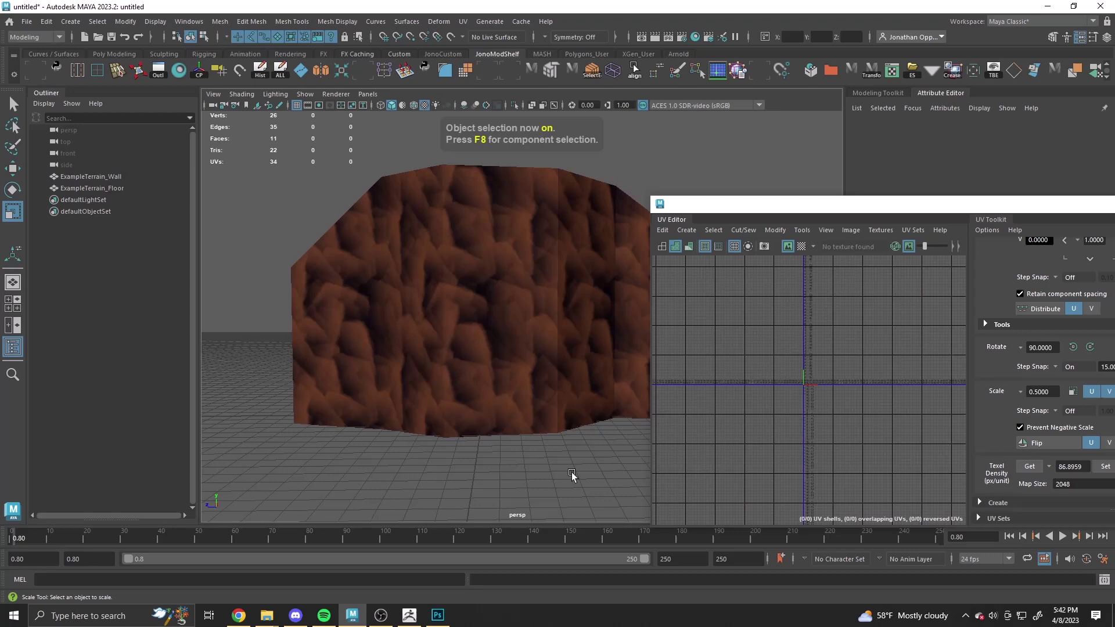
pyautogui.keyDown('alt'); pyautogui.moveTo(580, 462); pyautogui.dragTo(553, 420); pyautogui.keyUp('alt')
pyautogui.press('w')
pyautogui.click(527, 369)
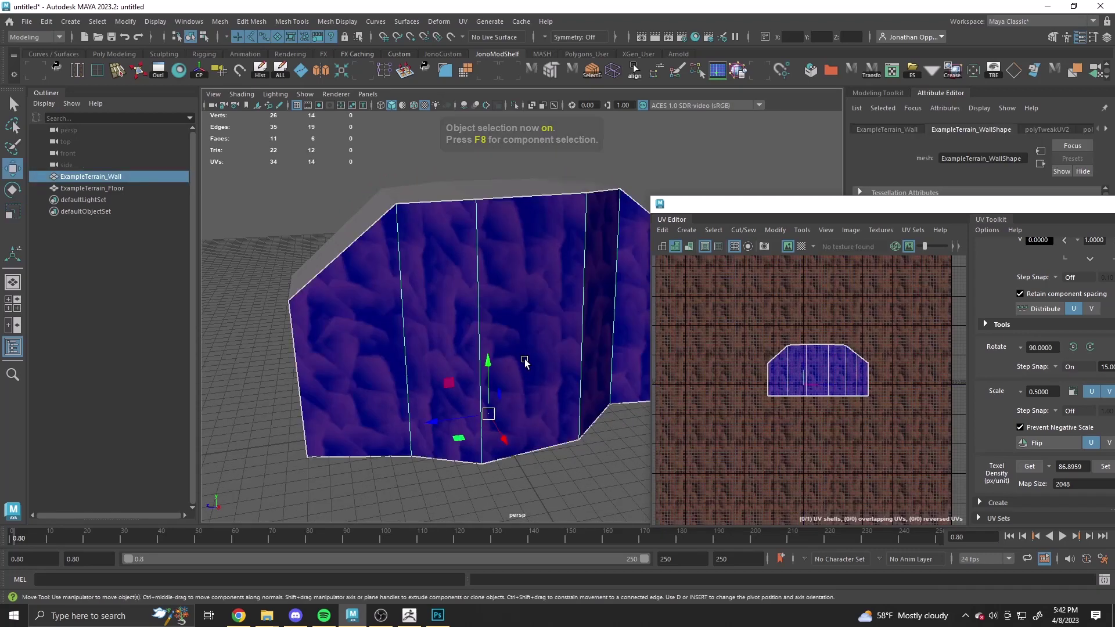
pyautogui.moveTo(746, 324); pyautogui.dragTo(820, 392, button='right')
pyautogui.moveTo(796, 204); pyautogui.dragTo(389, 230)
pyautogui.click(965, 235)
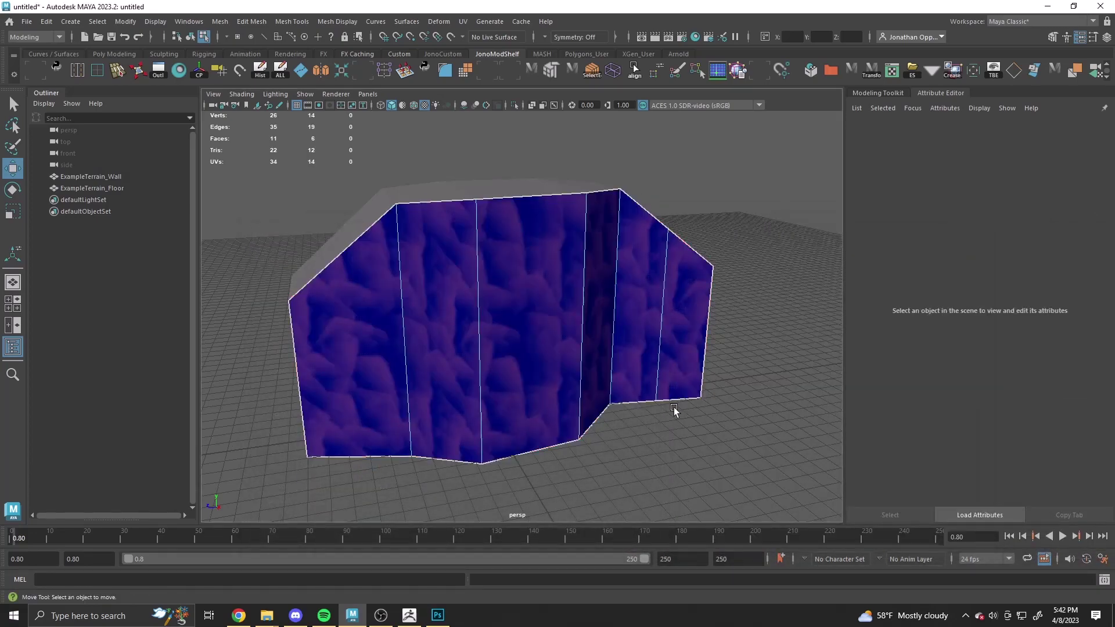
pyautogui.press('F8')
pyautogui.keyDown('alt'); pyautogui.moveTo(670, 452); pyautogui.dragTo(522, 393); pyautogui.keyUp('alt')
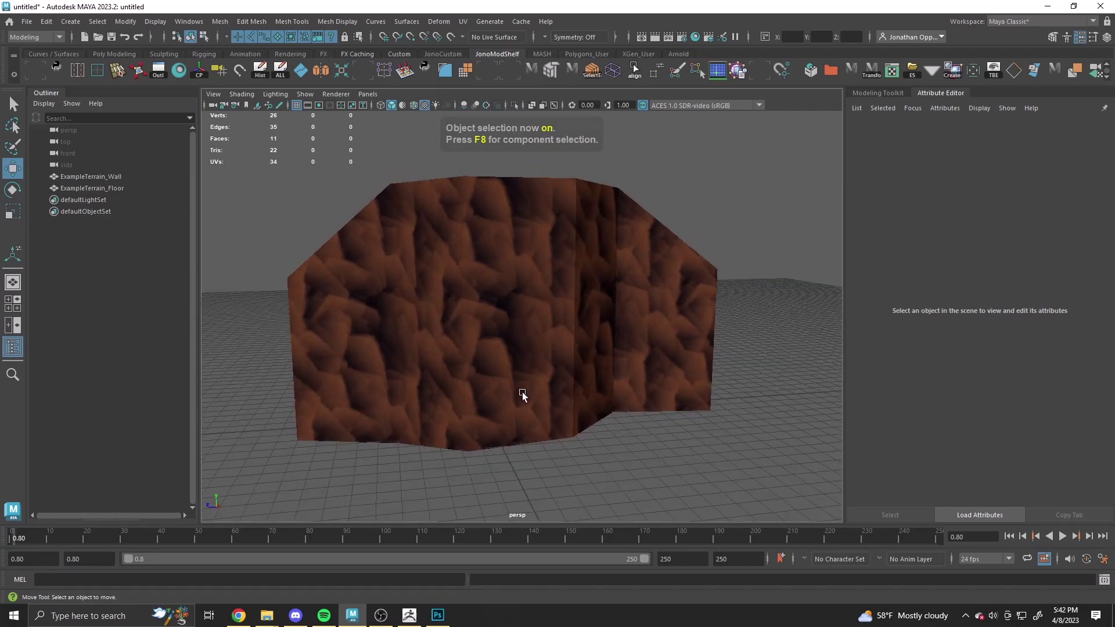
# Step: Connect the wall's vertical edges into a horizontal edge loop
pyautogui.click(527, 419)
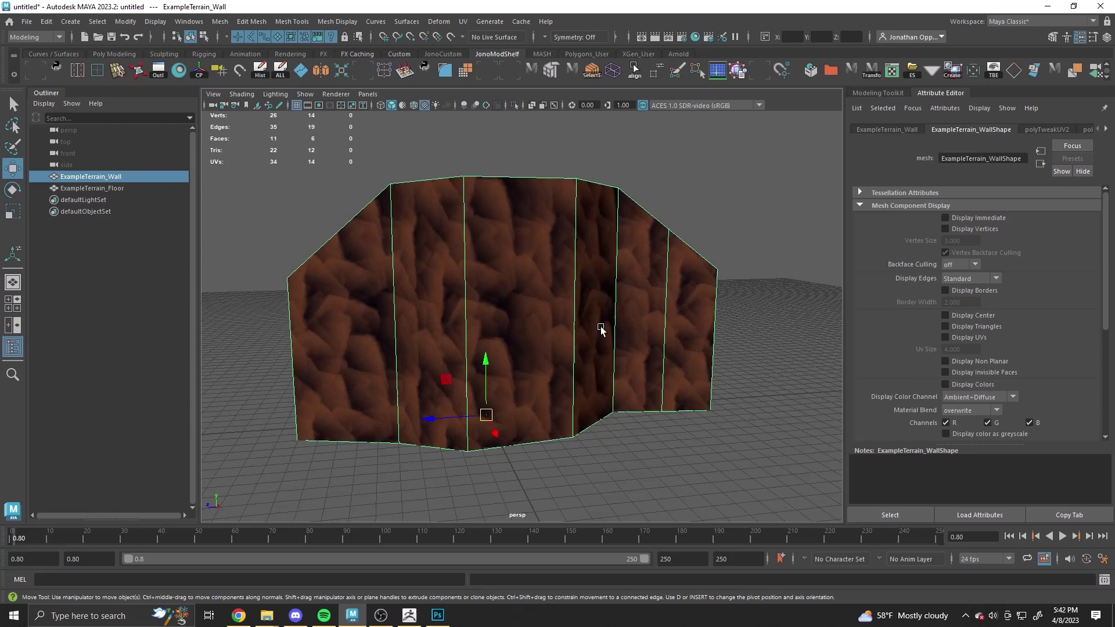
pyautogui.keyDown('alt'); pyautogui.moveTo(559, 355); pyautogui.dragTo(545, 331); pyautogui.keyUp('alt')
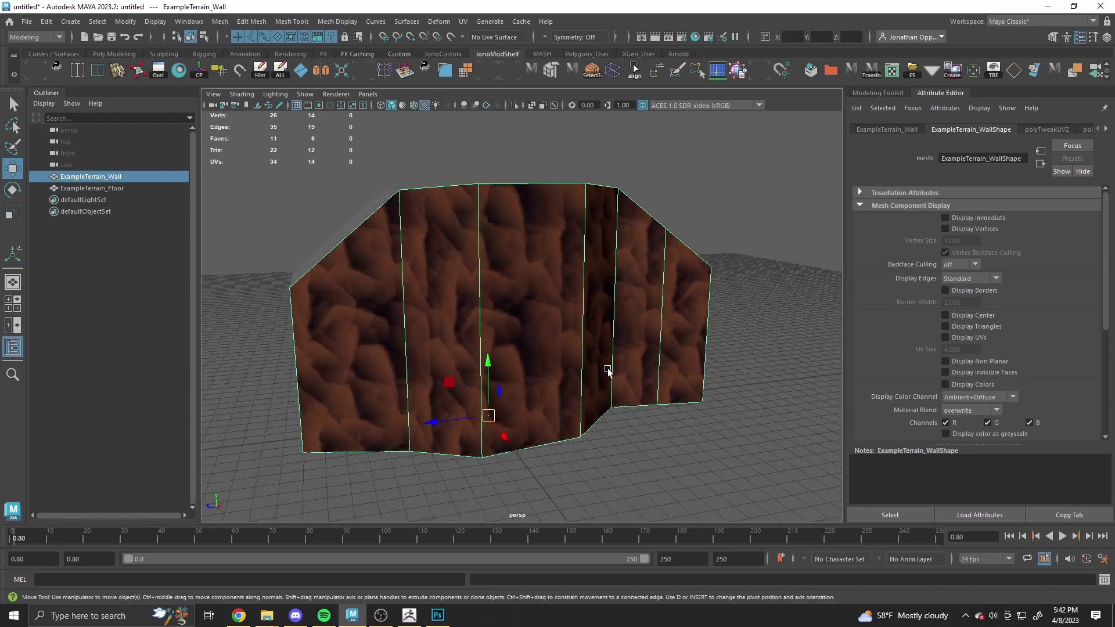
pyautogui.press('F10')
pyautogui.moveTo(213, 328); pyautogui.dragTo(736, 377)
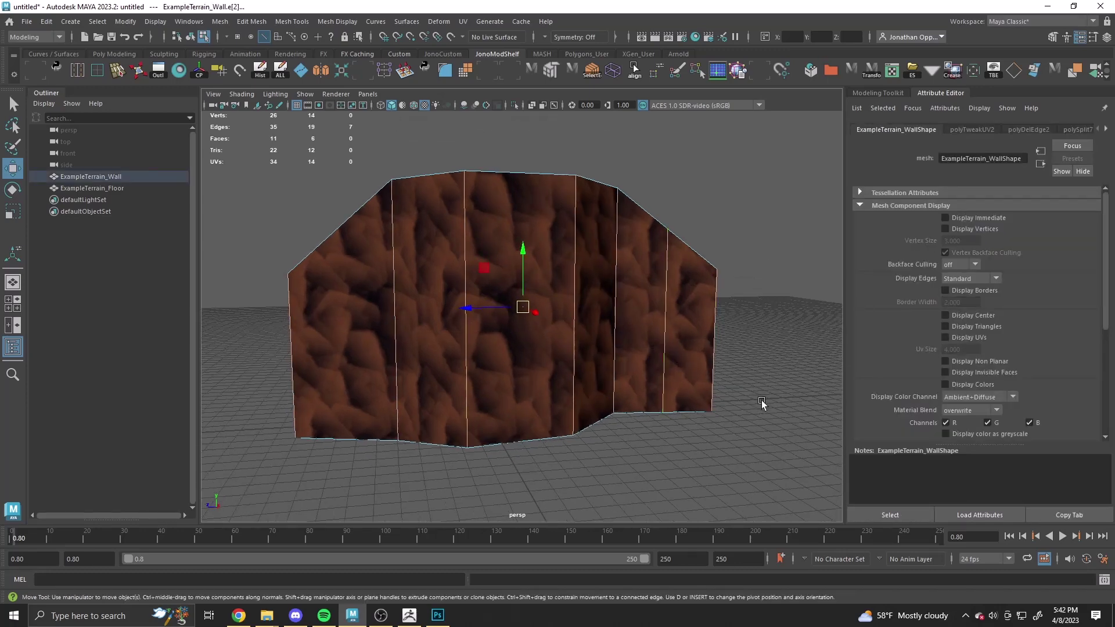
pyautogui.hotkey('ctrl', 'shift', 'c')
pyautogui.press('f')
# Step: Add vertical edges through the centre and left columns of the wall
pyautogui.press('q')
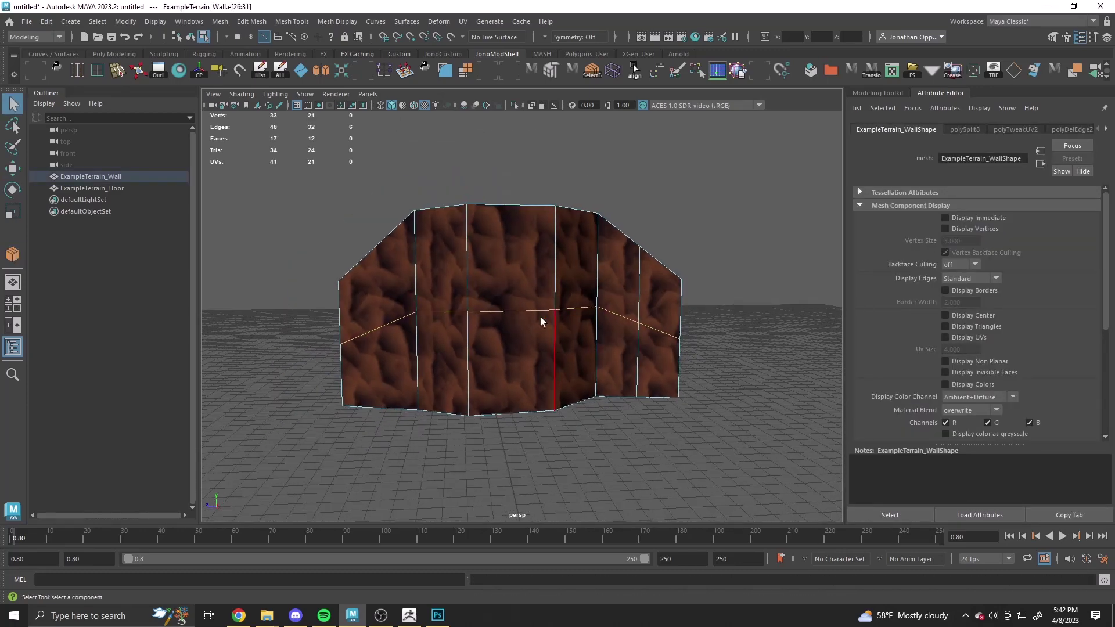
pyautogui.moveTo(513, 184); pyautogui.dragTo(525, 479)
pyautogui.hotkey('ctrl', 'shift', 'c')
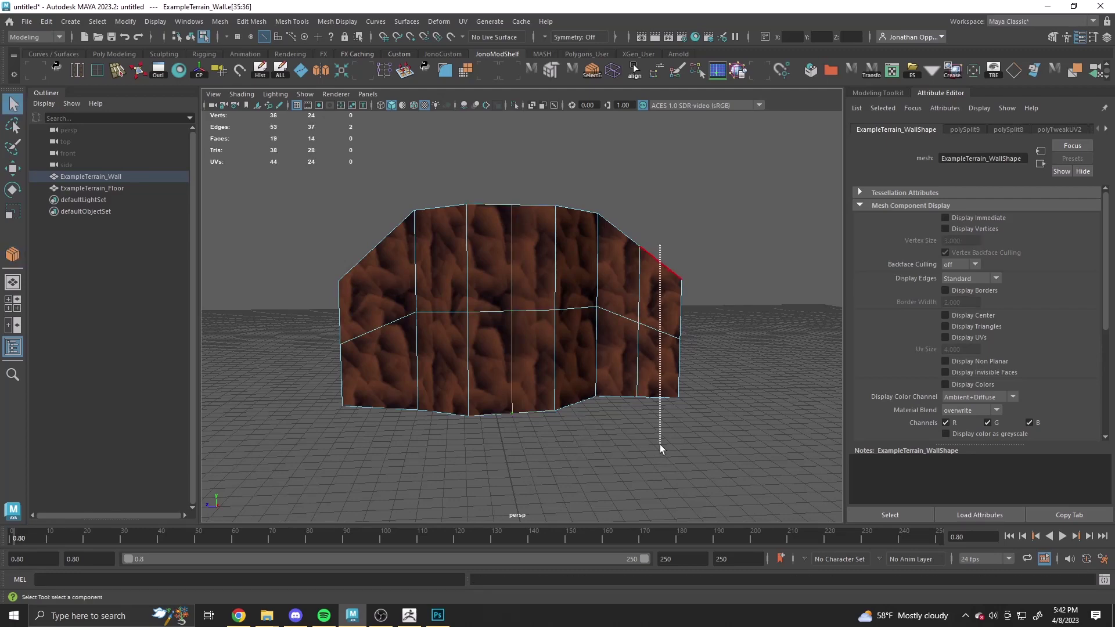
pyautogui.hotkey('ctrl', 'z')
pyautogui.keyDown('alt'); pyautogui.moveTo(574, 352); pyautogui.dragTo(559, 340); pyautogui.keyUp('alt')
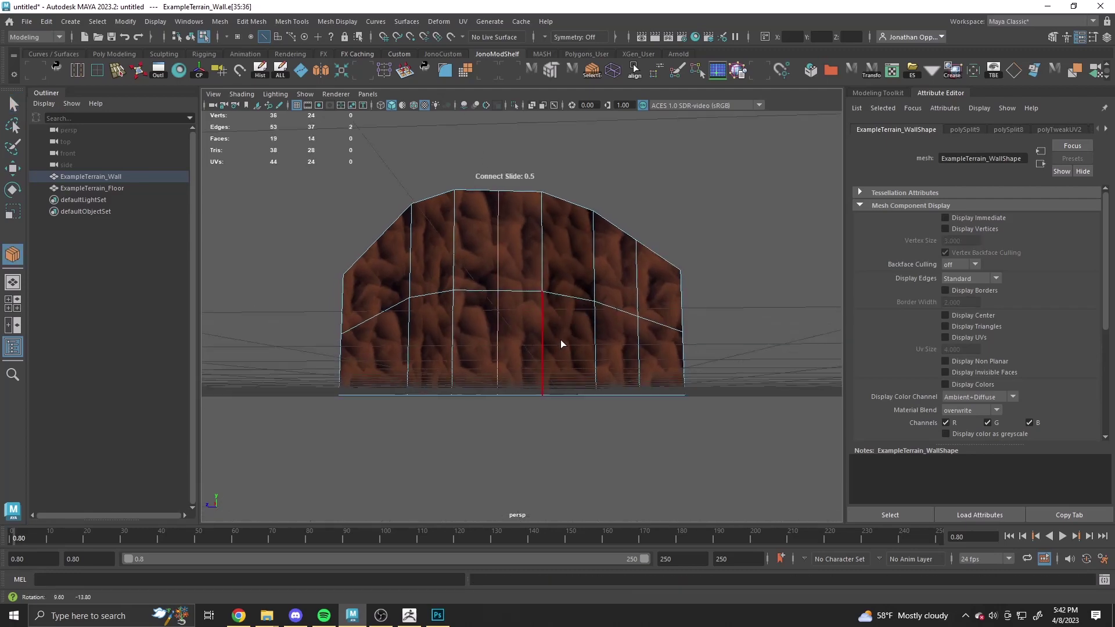
pyautogui.hotkey('ctrl', 'shift', 'c')
# Step: Add horizontal edge loops across the upper and lower rows of panels
pyautogui.click(461, 331)
pyautogui.keyDown('alt'); pyautogui.moveTo(461, 331); pyautogui.dragTo(406, 316); pyautogui.keyUp('alt')
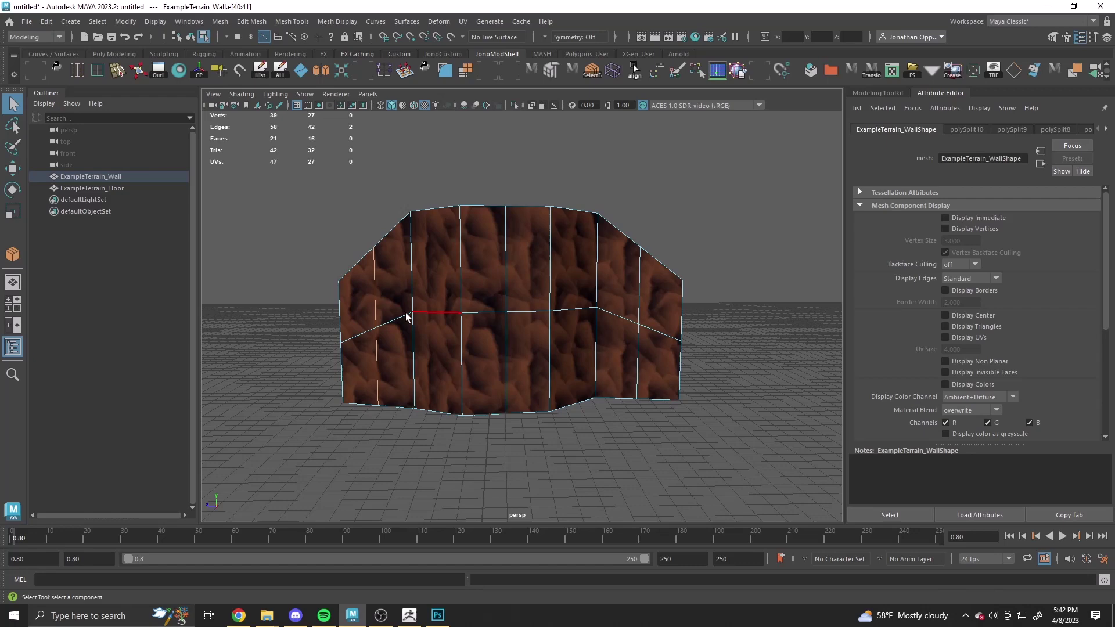
pyautogui.moveTo(326, 295); pyautogui.dragTo(739, 311)
pyautogui.hotkey('ctrl', 'shift', 'c')
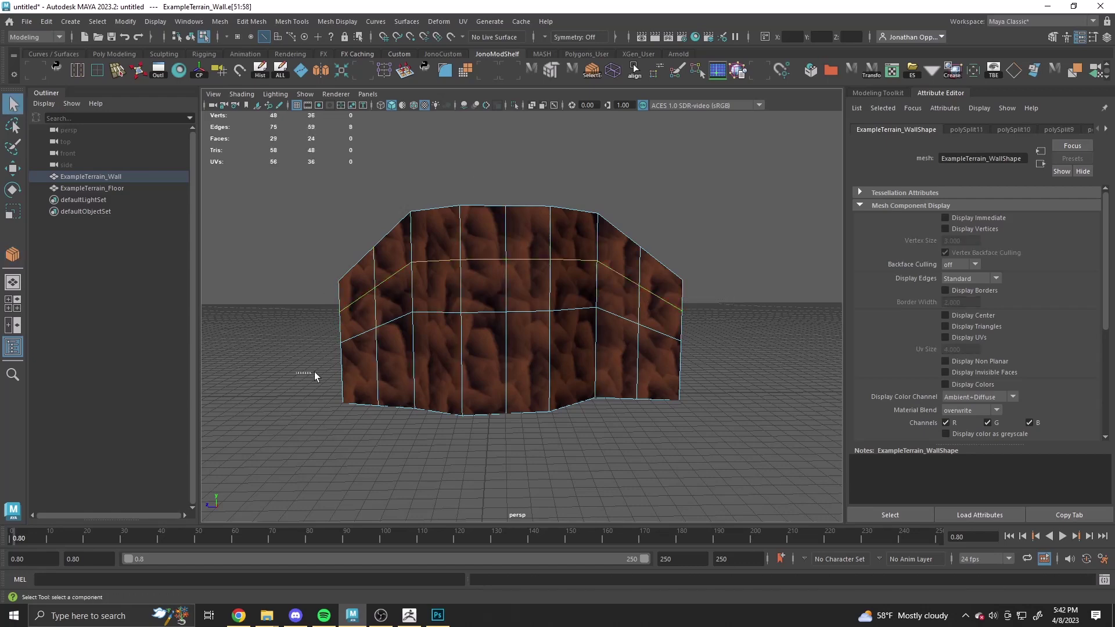
pyautogui.moveTo(304, 373); pyautogui.dragTo(566, 429)
pyautogui.hotkey('ctrl', 'shift', 'c')
pyautogui.press('F8')
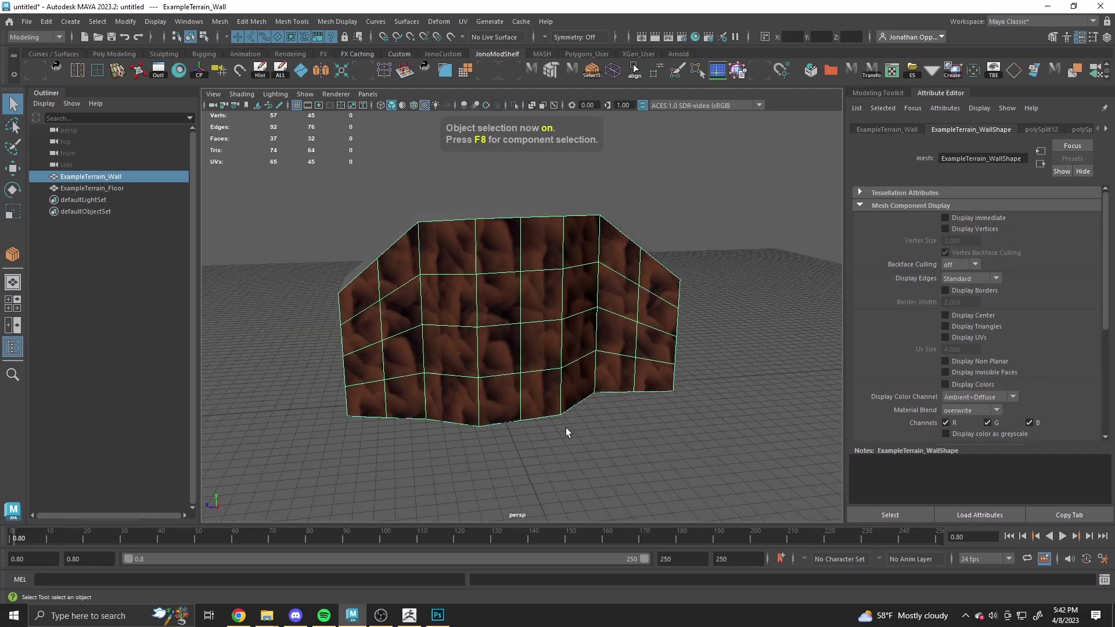
# Step: Smooth ExampleTerrain_Wall with Mesh > Smooth at 4 divisions
pyautogui.click(220, 21)
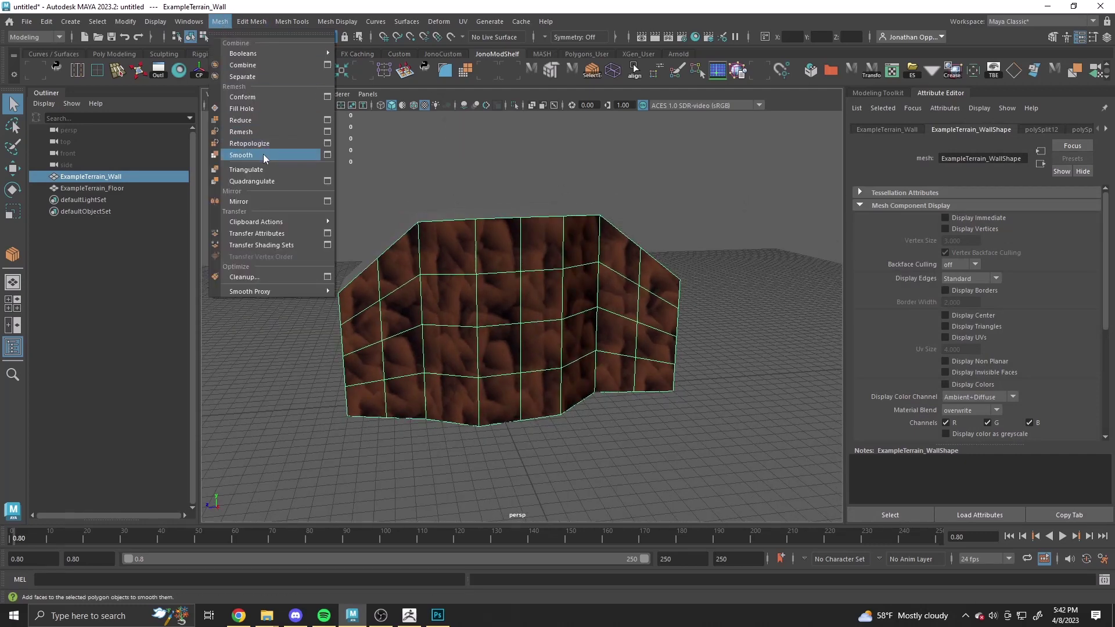
pyautogui.click(263, 154)
pyautogui.moveTo(629, 274); pyautogui.dragTo(649, 278, button='middle')
pyautogui.click(682, 388)
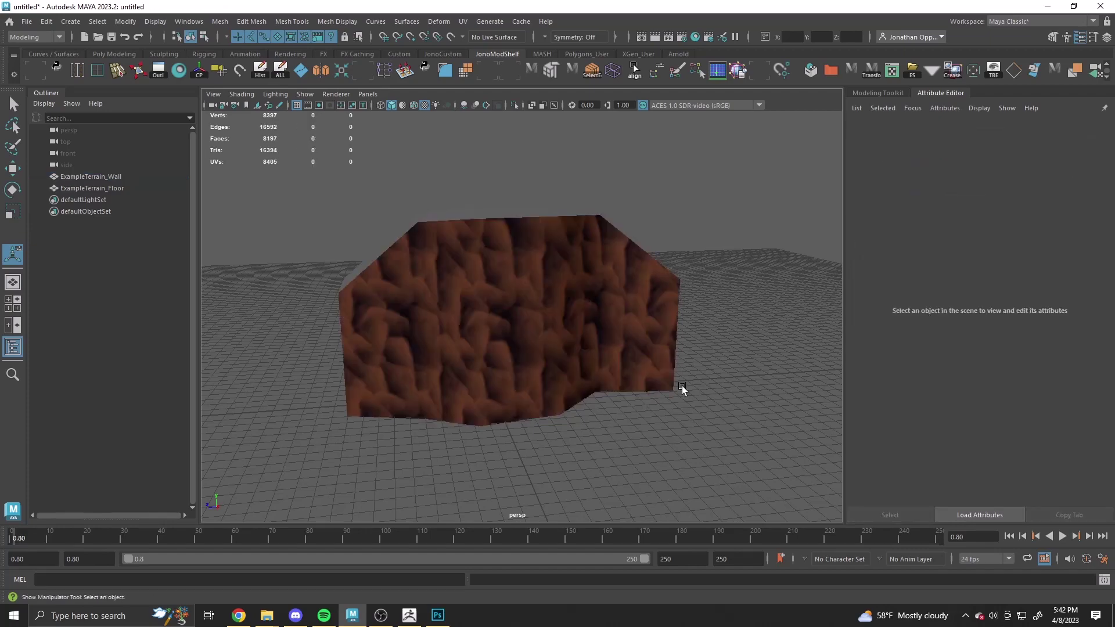
pyautogui.click(609, 398)
pyautogui.press('w')
pyautogui.keyDown('alt'); pyautogui.moveTo(610, 398); pyautogui.dragTo(337, 238); pyautogui.keyUp('alt')
pyautogui.click(668, 411)
pyautogui.click(547, 312)
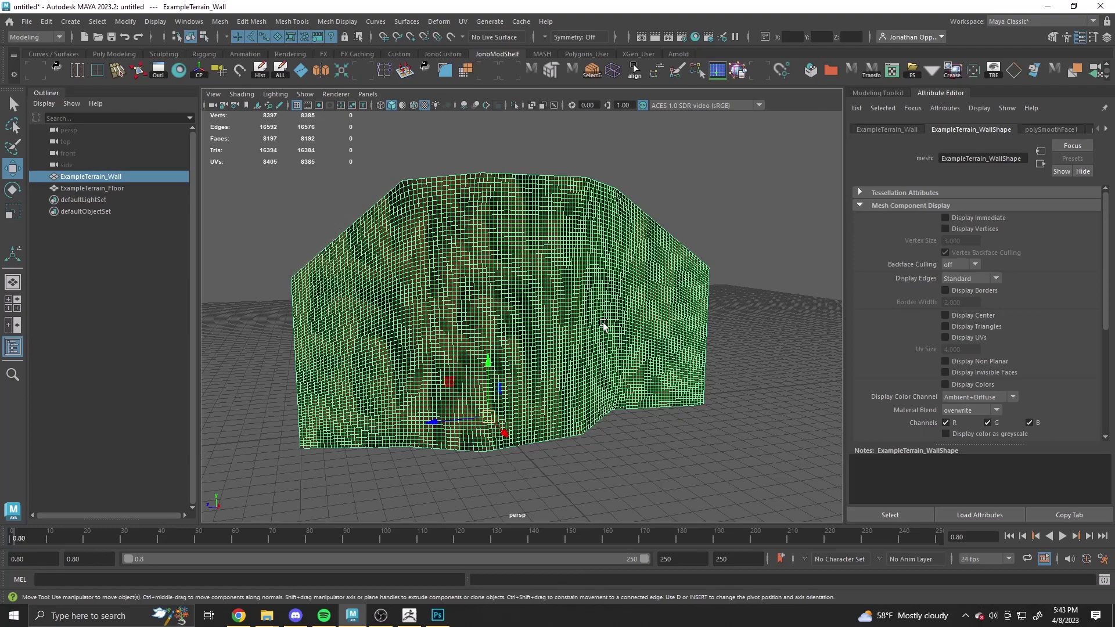
pyautogui.keyDown('alt'); pyautogui.moveTo(547, 312); pyautogui.dragTo(642, 343); pyautogui.keyUp('alt')
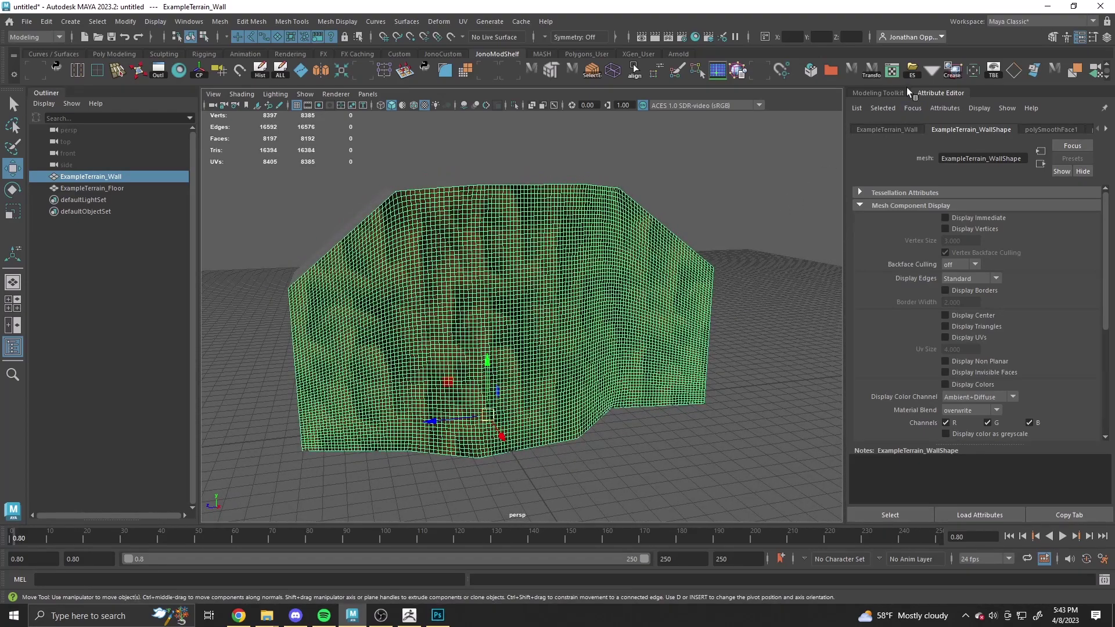
# Step: Export the selected wall over ExampleTerrain_Wall.fbx, replacing the existing file
pyautogui.click(913, 72)
pyautogui.click(430, 161)
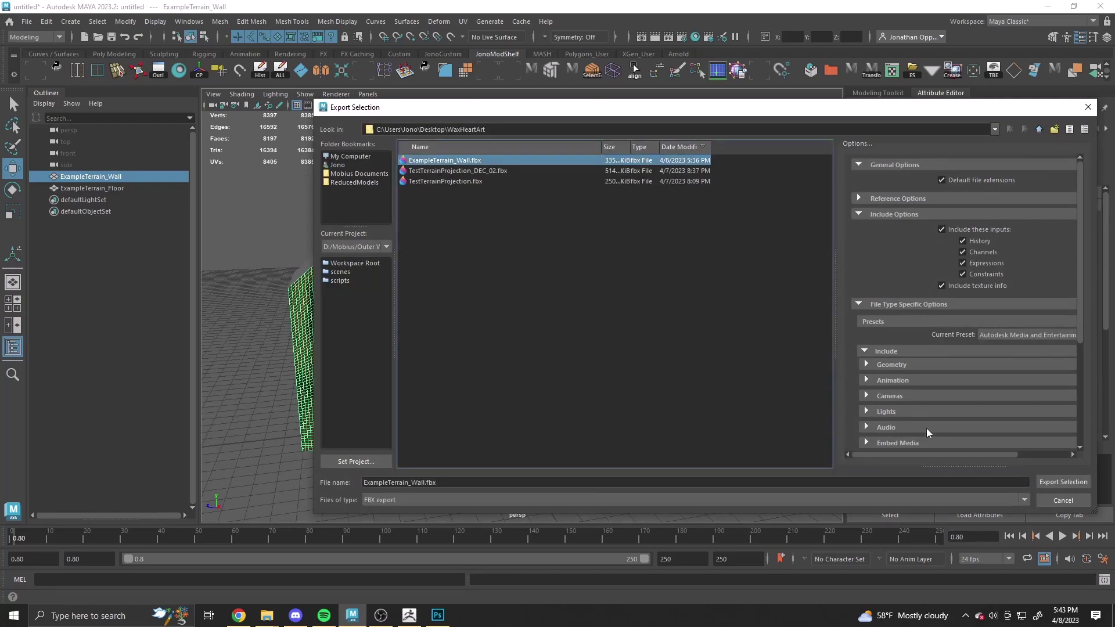
pyautogui.click(1059, 481)
pyautogui.click(672, 327)
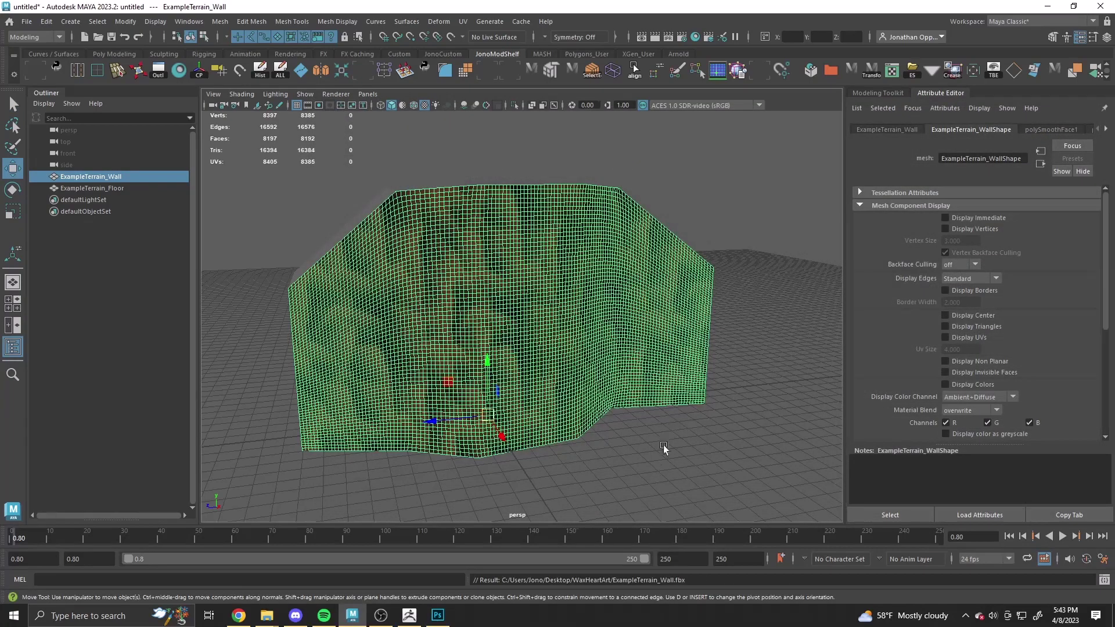
pyautogui.click(608, 485)
# Step: Import ExampleTerrain_Wall.fbx into ZBrush with default FBX options and turn it toward the camera
pyautogui.click(410, 615)
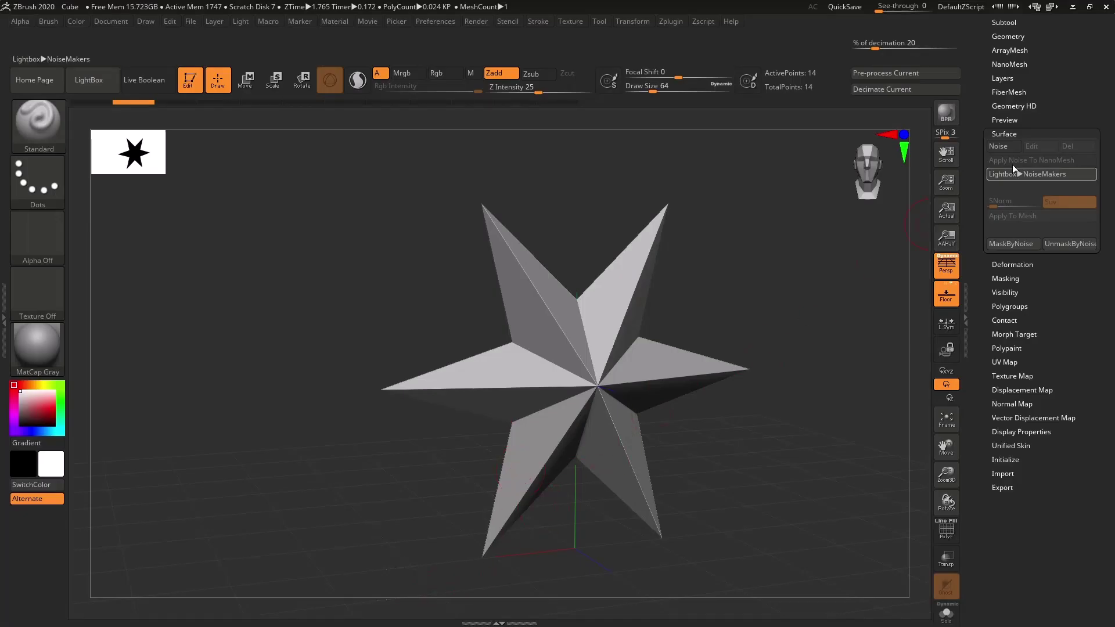
pyautogui.scroll(10, 1067, 102)
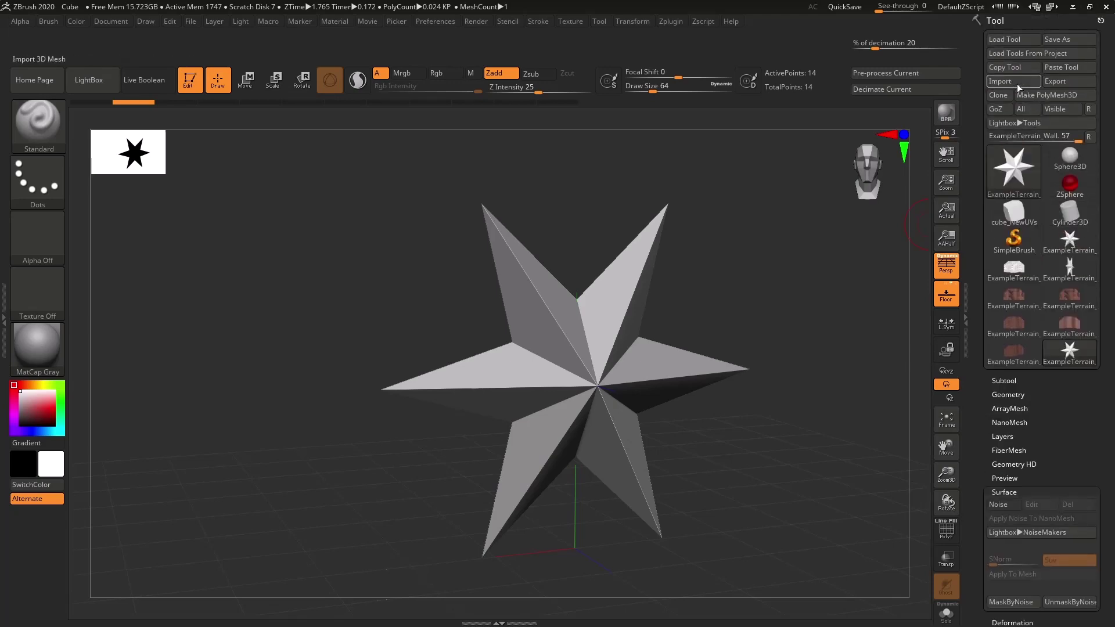
pyautogui.click(999, 81)
pyautogui.click(322, 177)
pyautogui.click(643, 372)
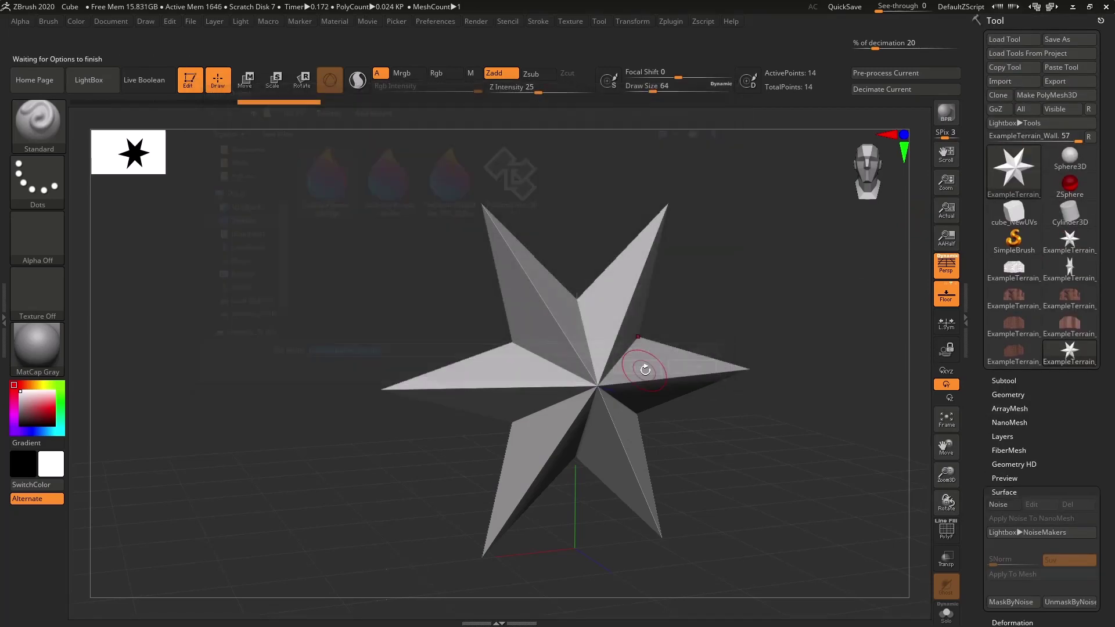
pyautogui.click(542, 437)
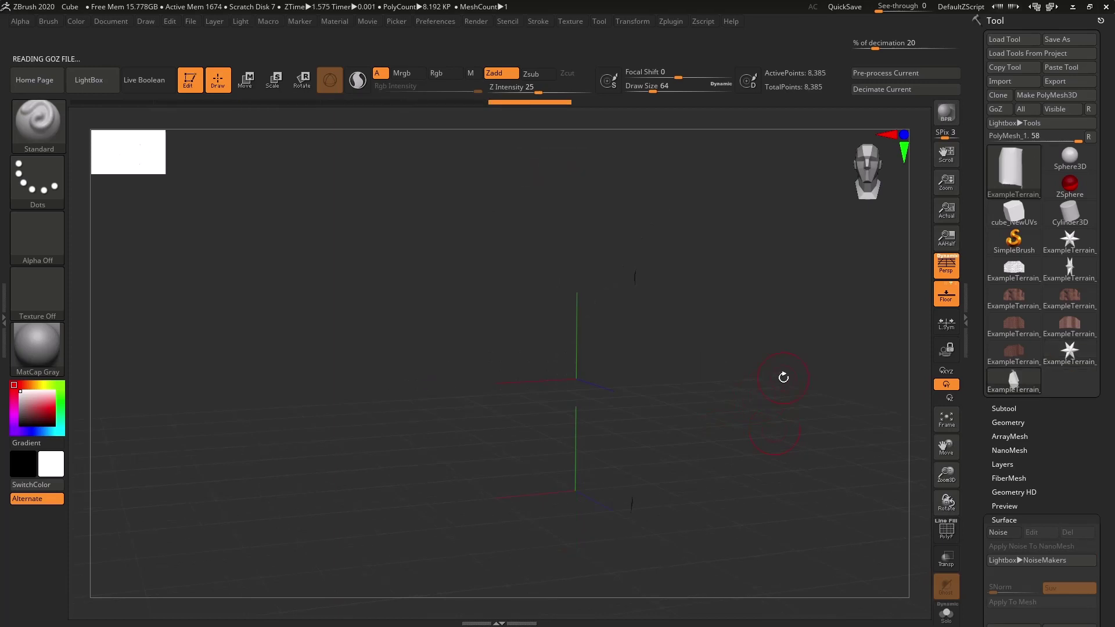
pyautogui.moveTo(735, 383); pyautogui.dragTo(918, 383)
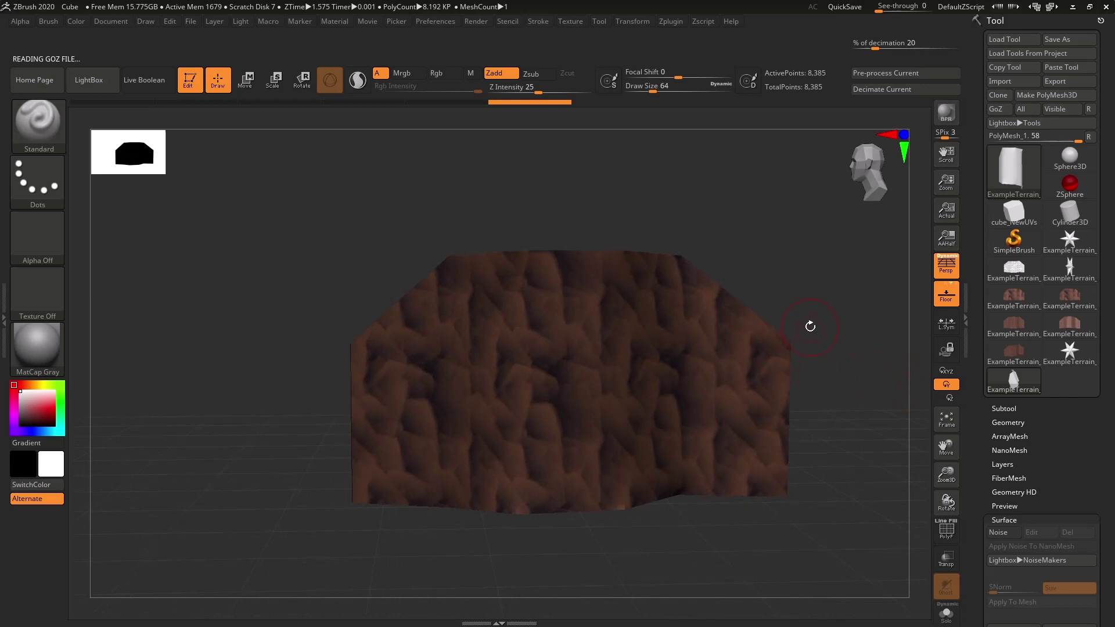
pyautogui.moveTo(808, 331); pyautogui.dragTo(815, 326)
pyautogui.scroll(-10, 1104, 456)
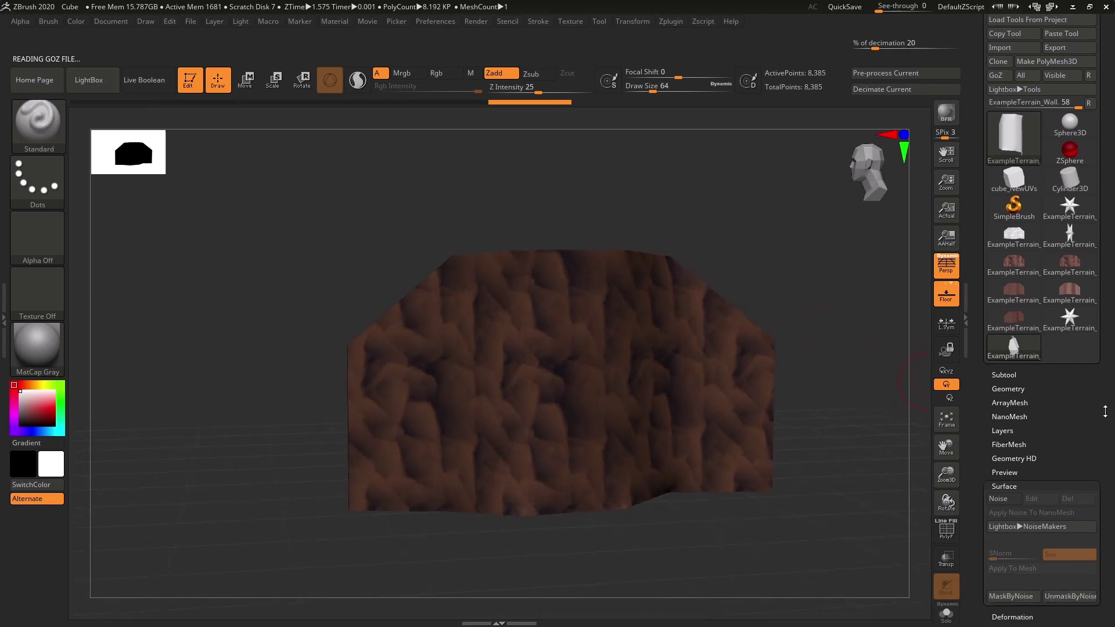
pyautogui.scroll(2, 1030, 335)
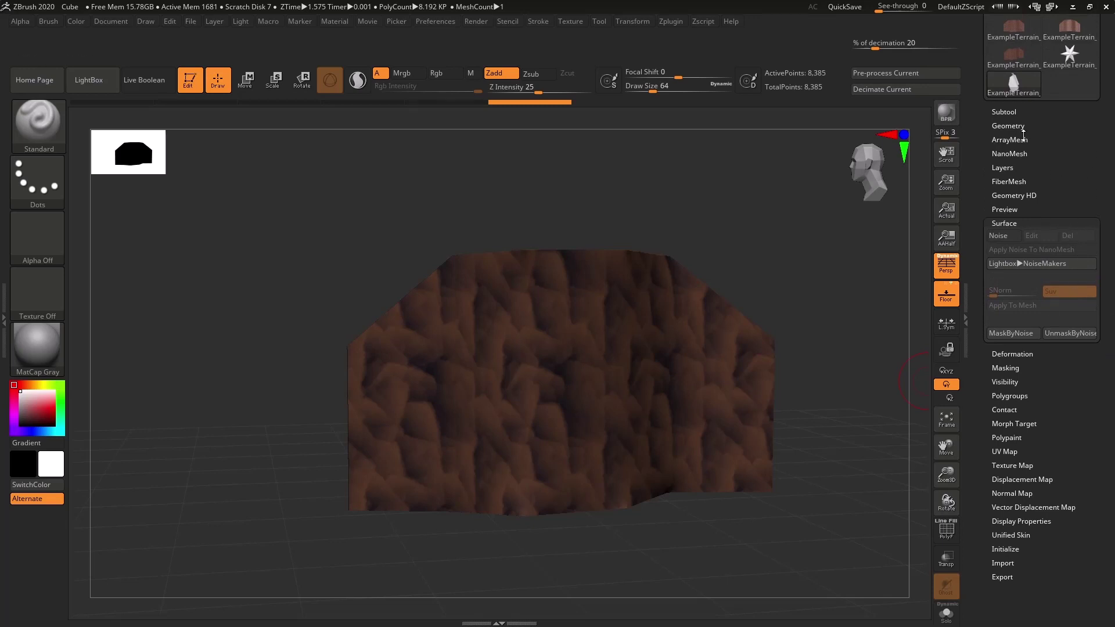
# Step: Divide the wall four times up to SDiv 5, then drop back to SDiv 4
pyautogui.click(1022, 129)
pyautogui.scroll(1, 1109, 225)
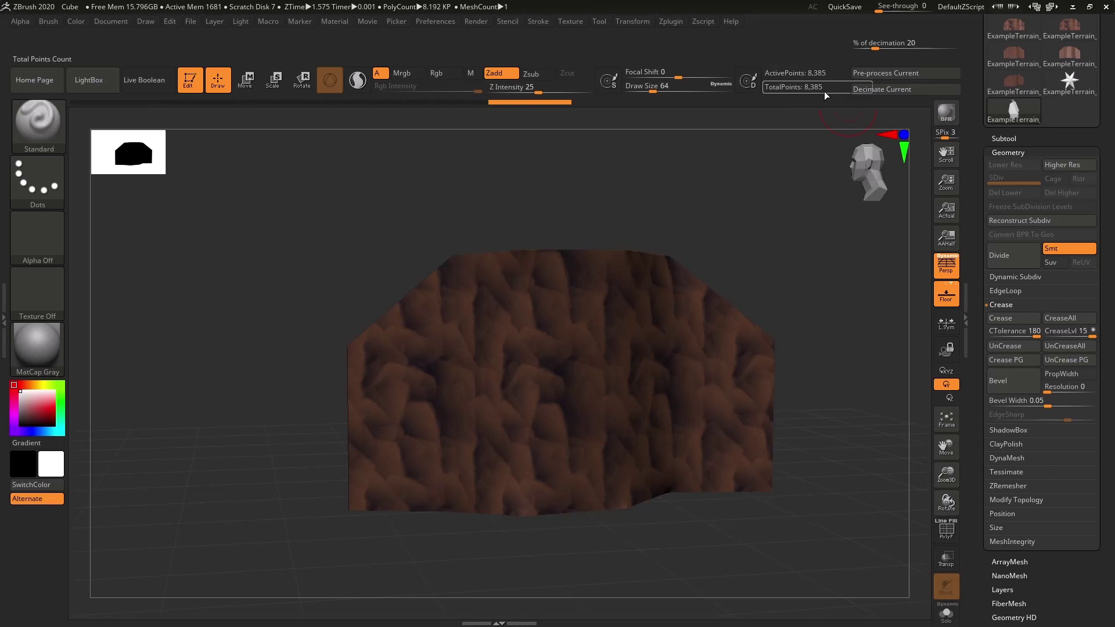
pyautogui.click(1014, 259)
pyautogui.click(1014, 258)
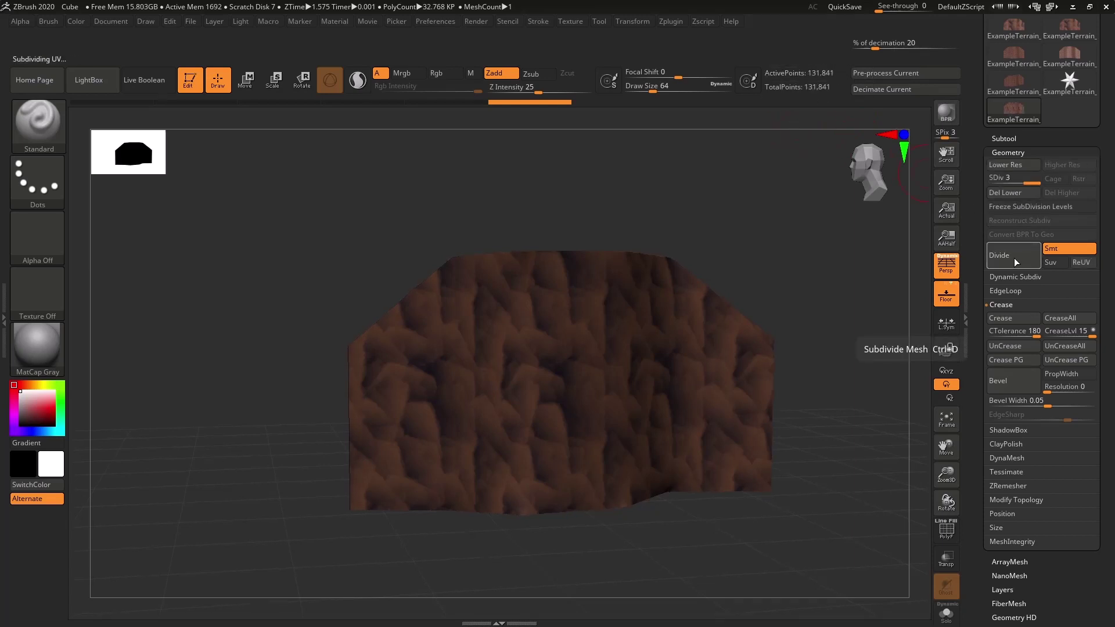
pyautogui.click(1013, 258)
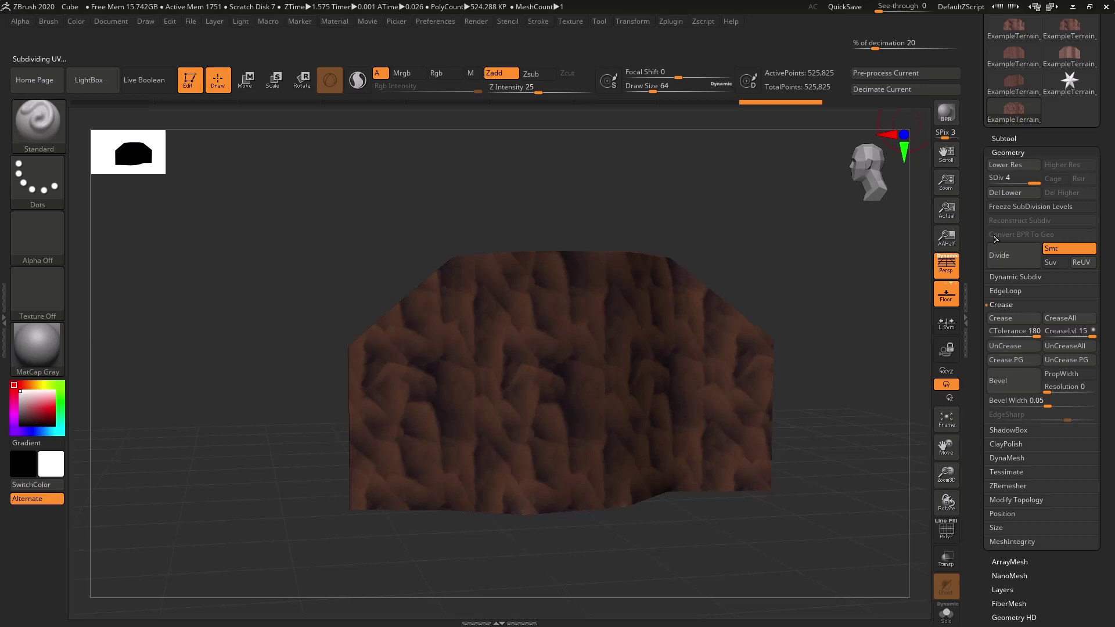
pyautogui.click(1001, 261)
pyautogui.hotkey('shift', 'd')
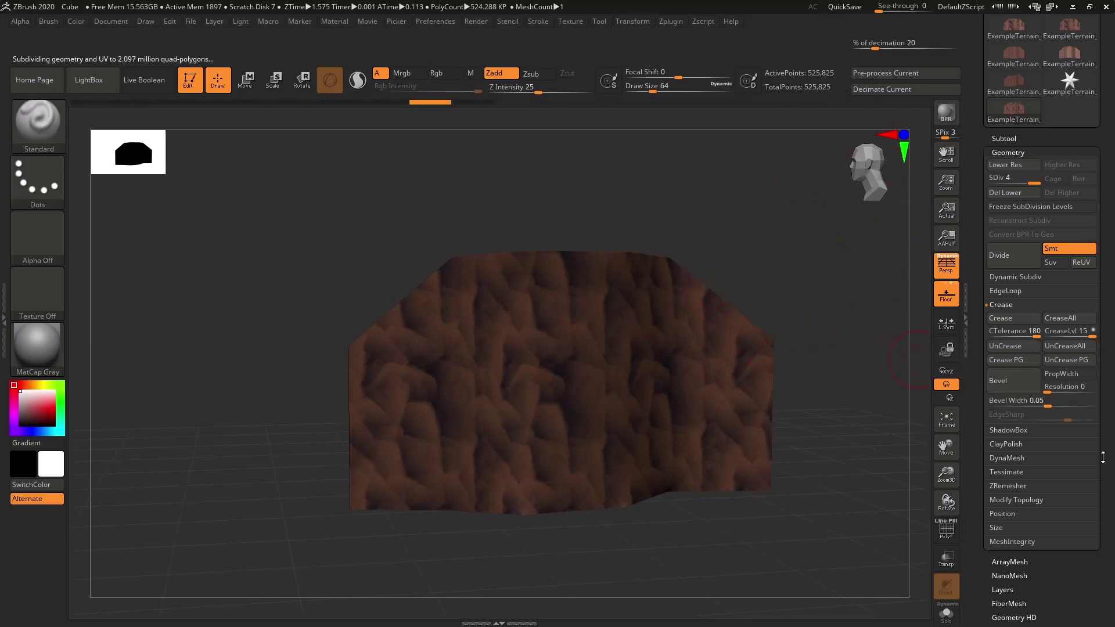
# Step: Enable Surface Noise and load RockDetail_height_UpsideDown.png as the NoiseMaker alpha
pyautogui.click(1037, 153)
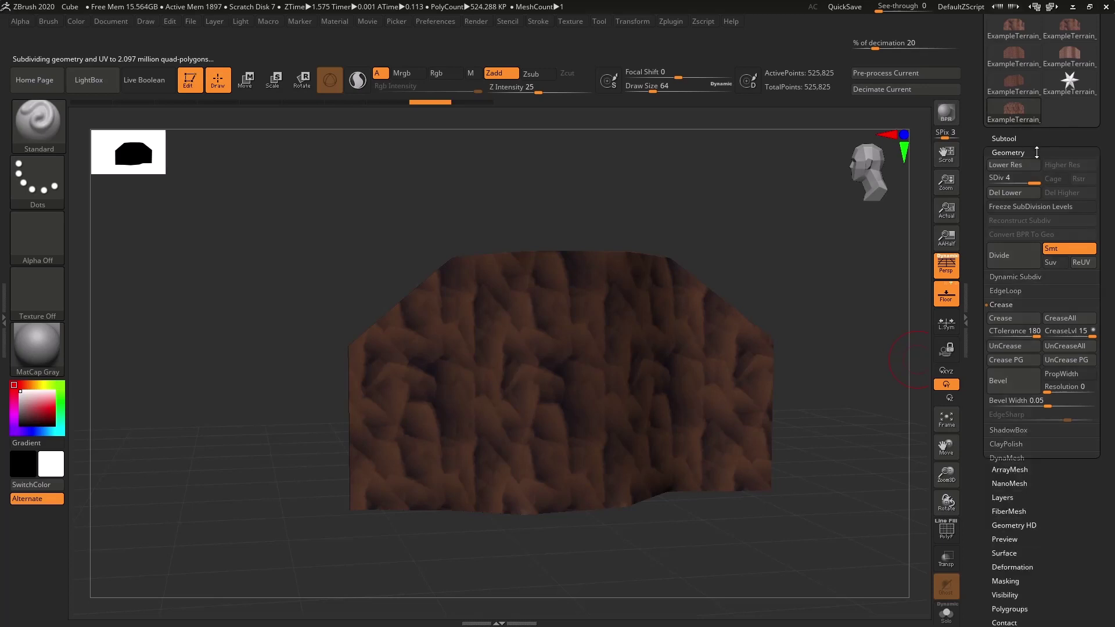
pyautogui.click(1016, 250)
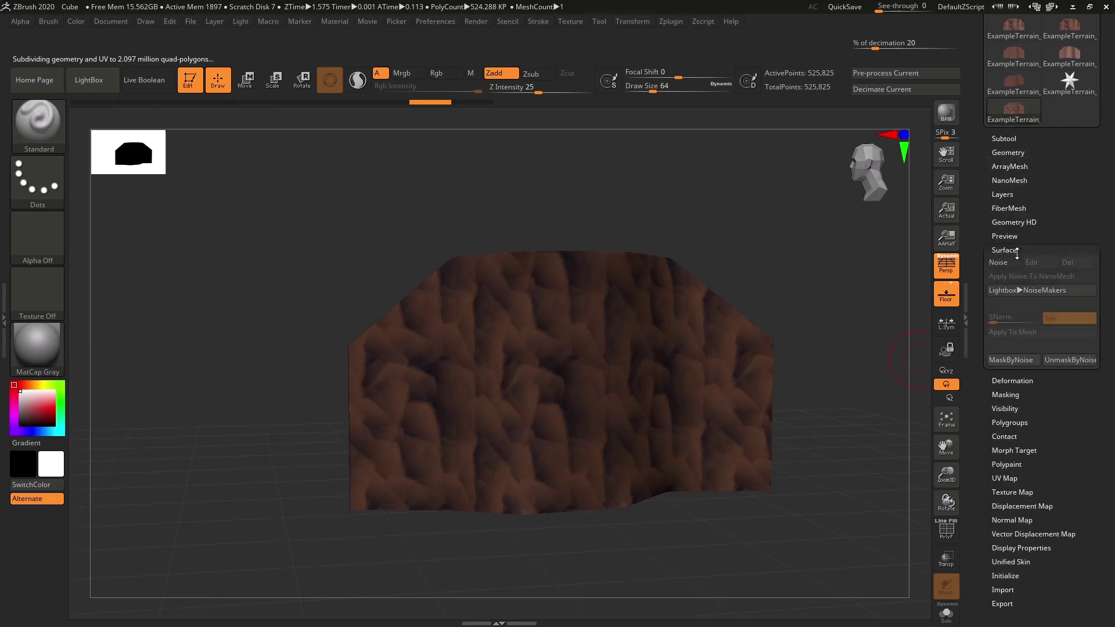
pyautogui.click(1011, 263)
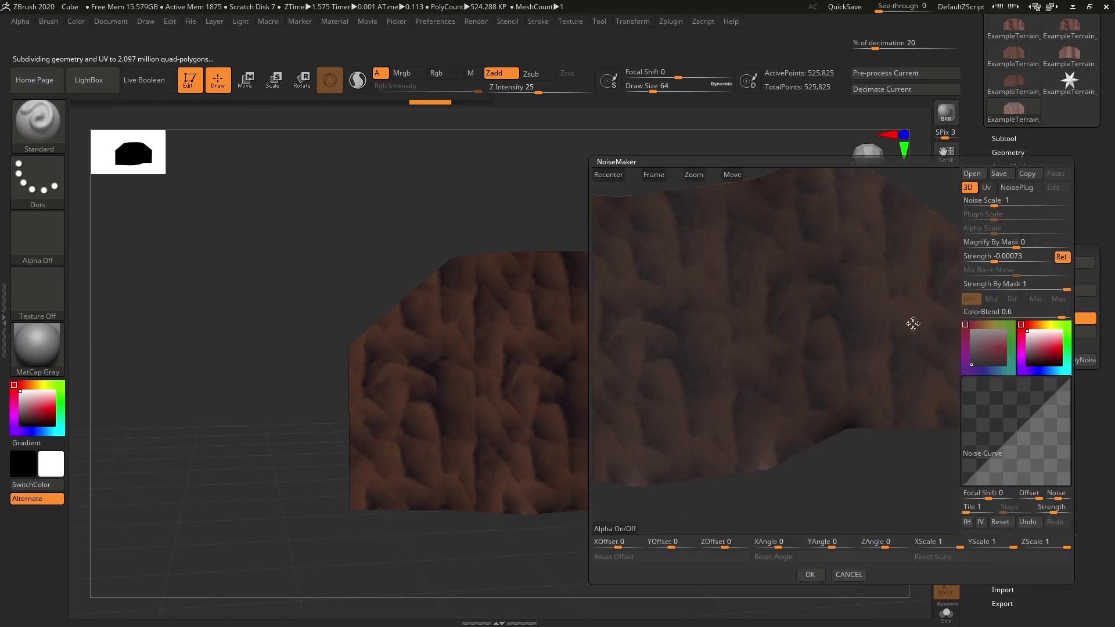
pyautogui.click(627, 528)
pyautogui.moveTo(447, 94); pyautogui.dragTo(482, 147)
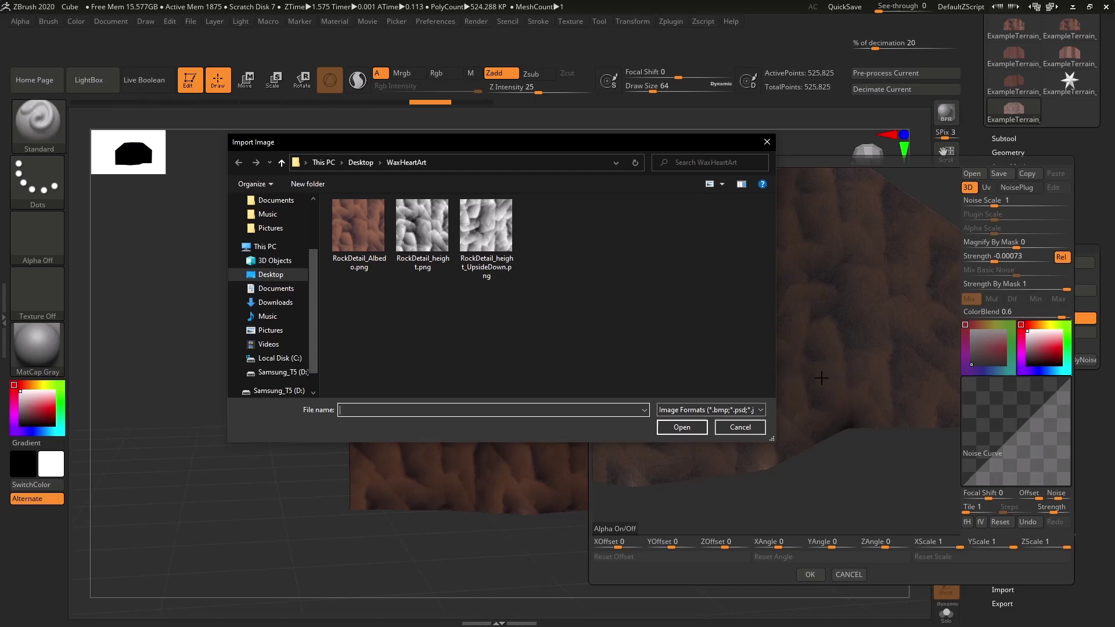
pyautogui.click(492, 235)
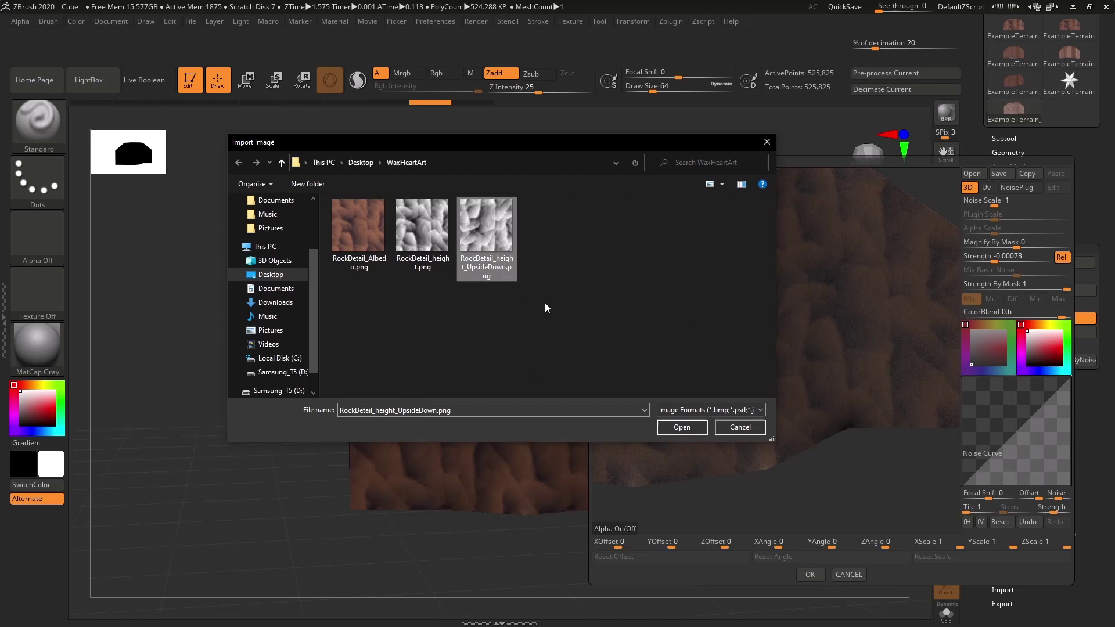
pyautogui.click(682, 428)
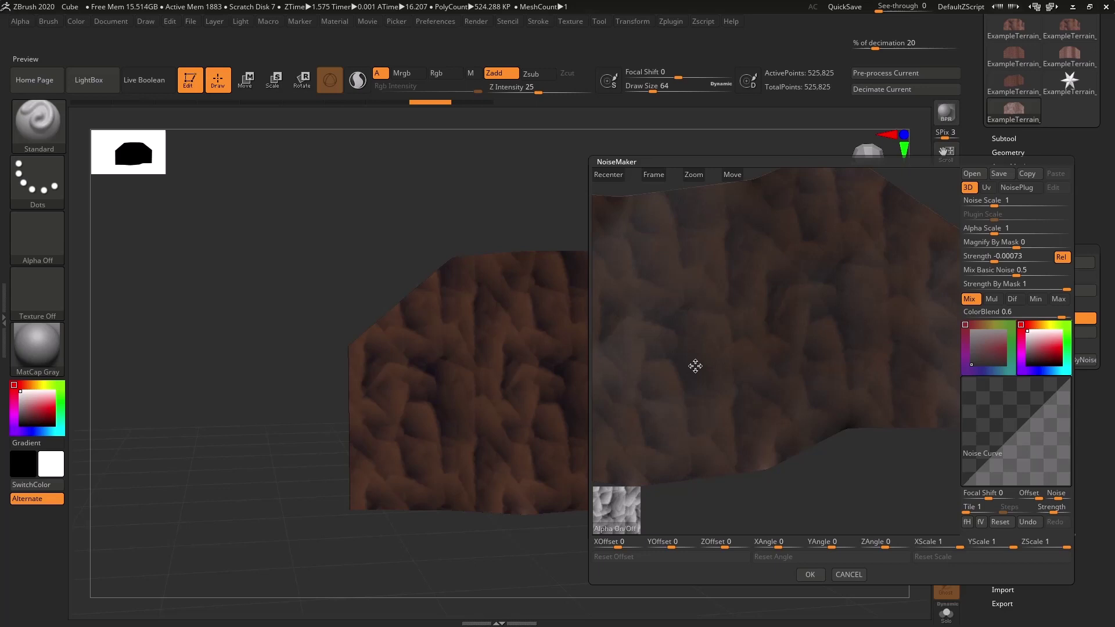
# Step: Set Mix Basic Noise to 0, switch the noise to Uv mode, and set Strength to -0.0408
pyautogui.moveTo(833, 455); pyautogui.dragTo(903, 491)
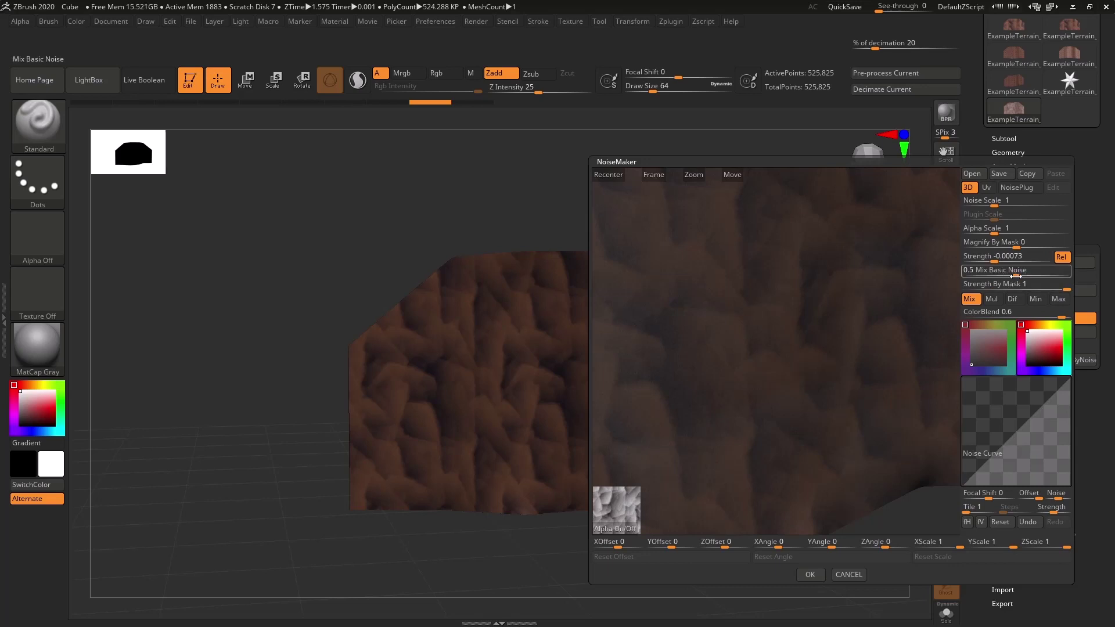
pyautogui.moveTo(1016, 273); pyautogui.dragTo(946, 271)
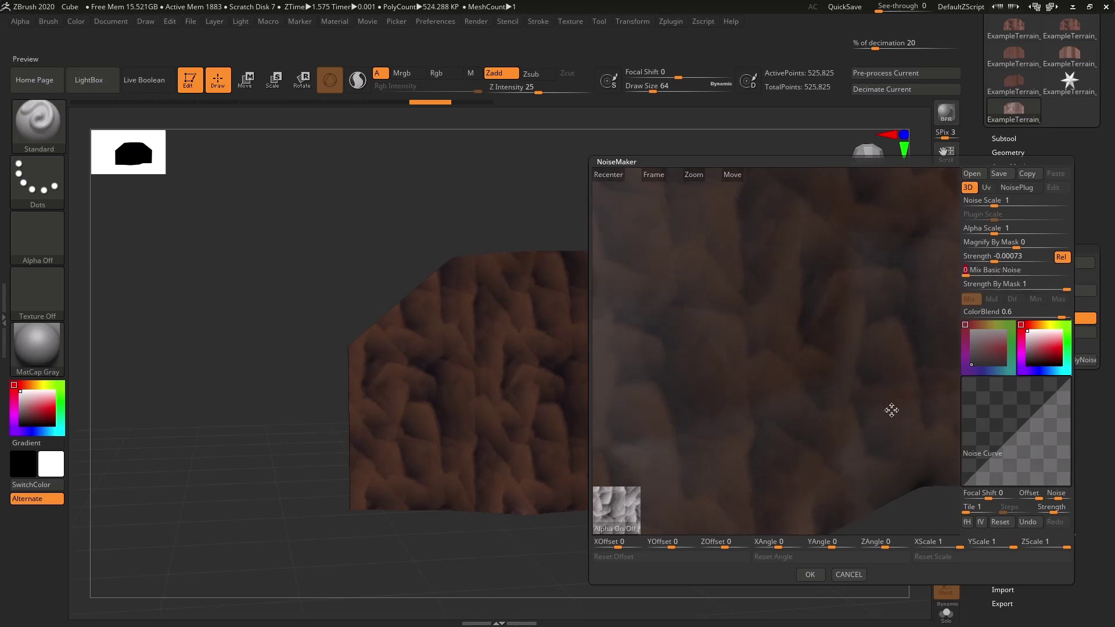
pyautogui.moveTo(911, 498); pyautogui.dragTo(873, 472)
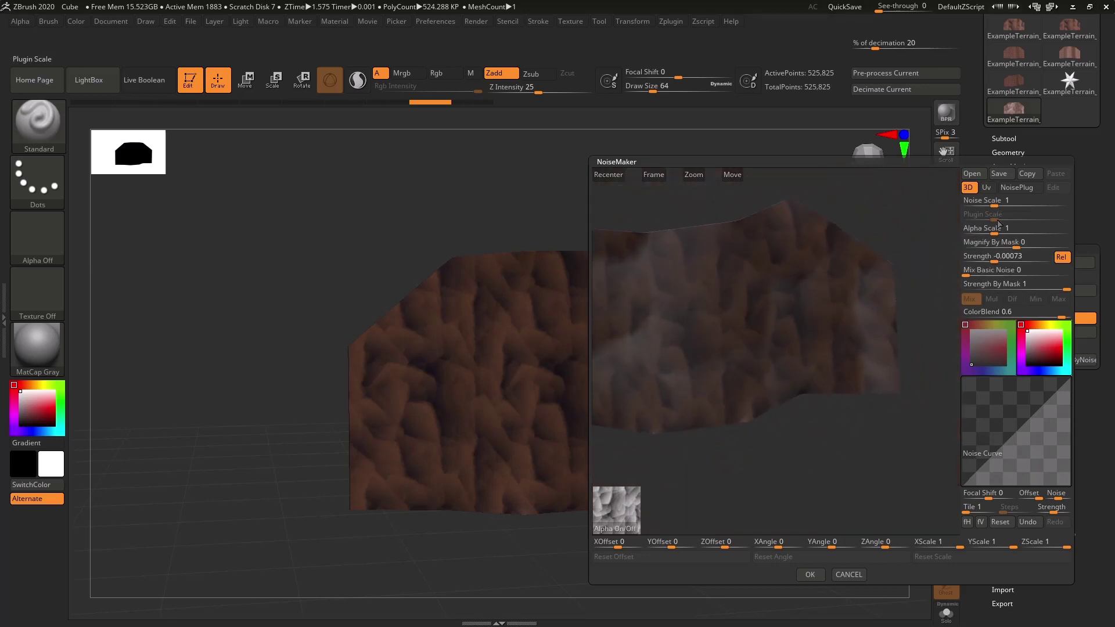
pyautogui.click(994, 262)
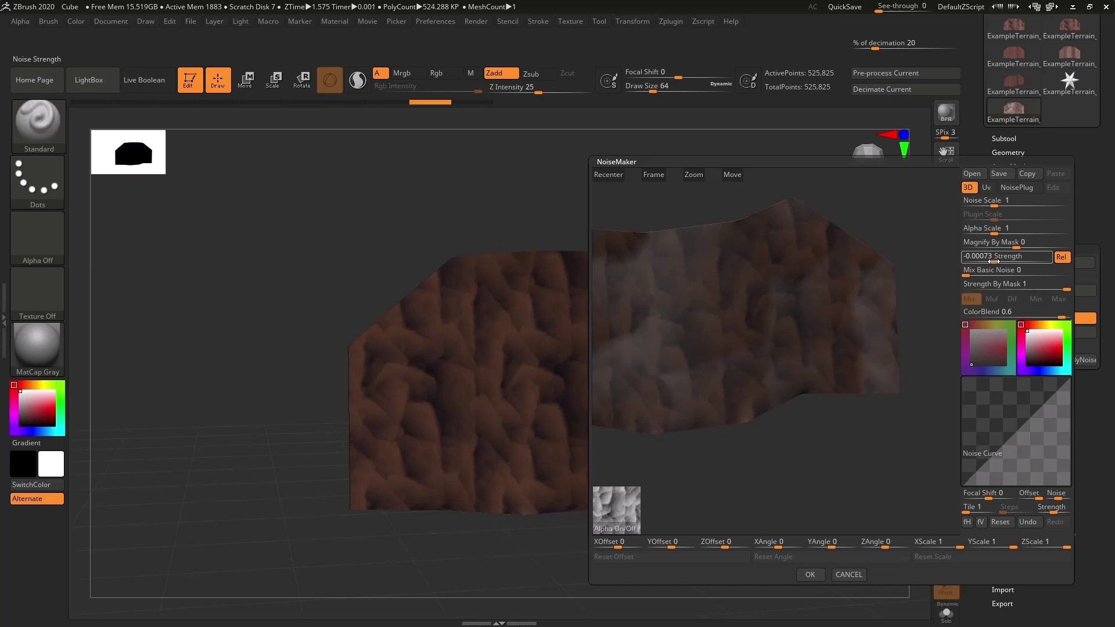
pyautogui.moveTo(994, 262); pyautogui.dragTo(1038, 268)
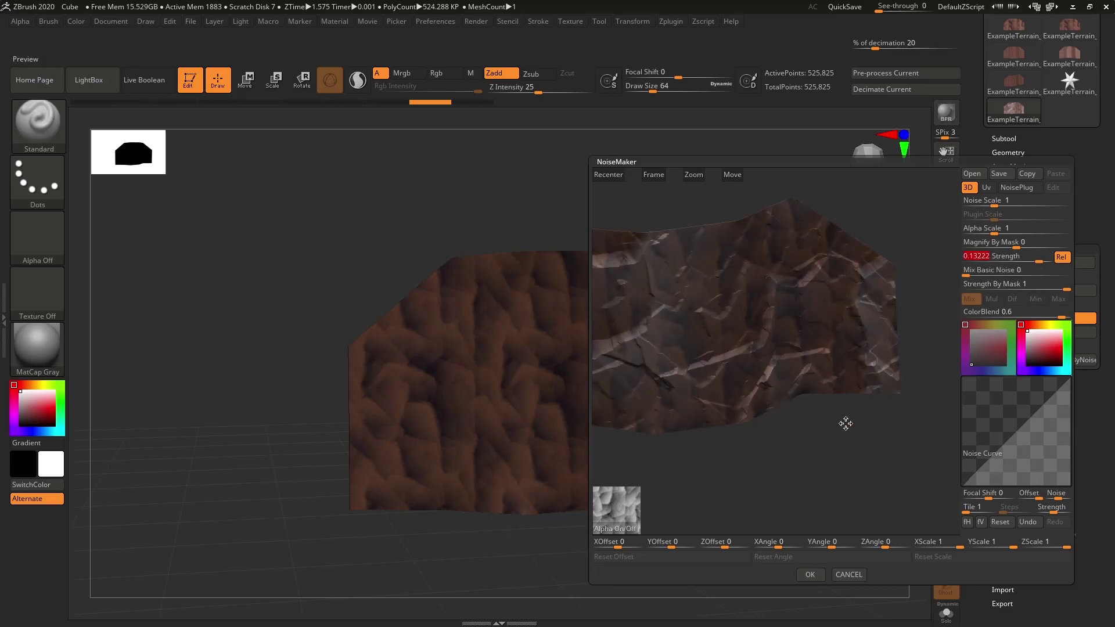
pyautogui.moveTo(841, 429)
pyautogui.mouseDown()
pyautogui.moveTo(842, 414)
pyautogui.moveTo(844, 429)
pyautogui.mouseUp()
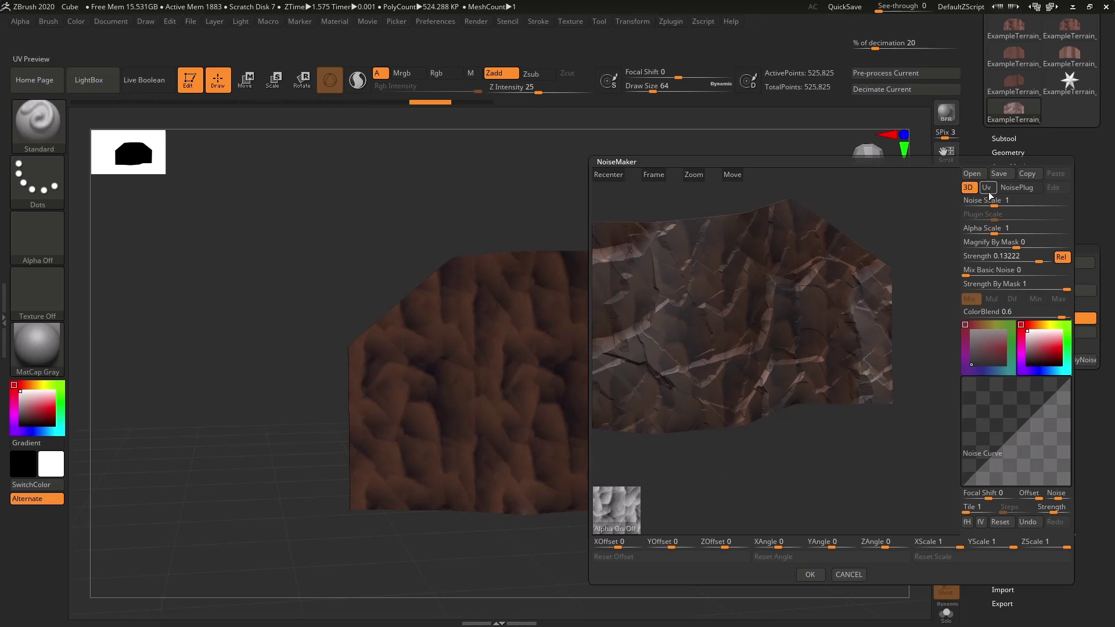
pyautogui.click(987, 189)
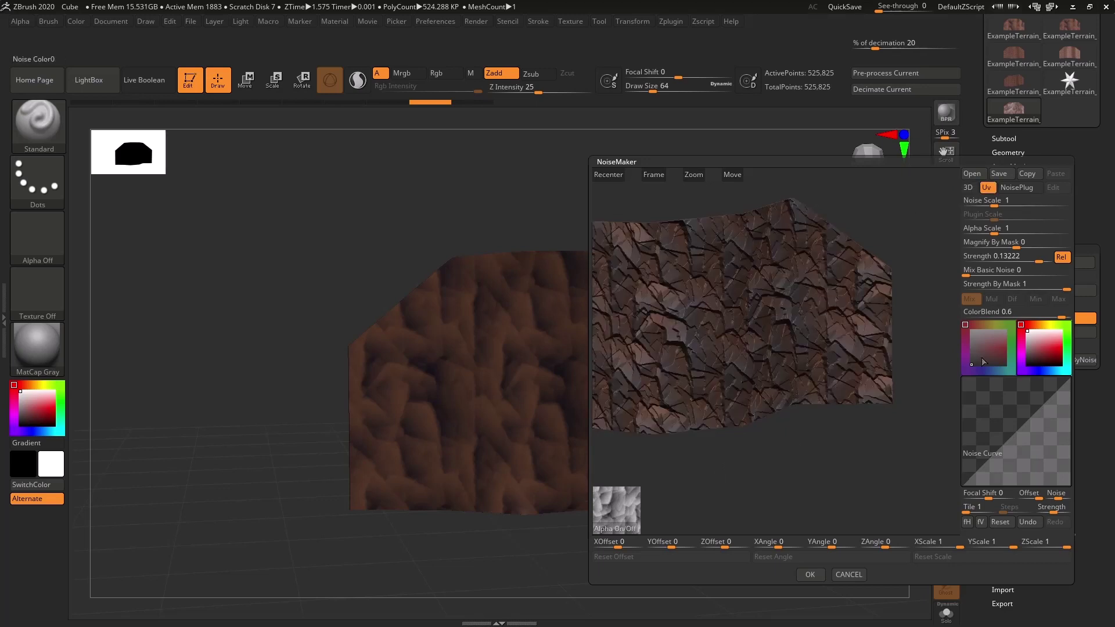
pyautogui.moveTo(818, 447); pyautogui.dragTo(908, 428)
pyautogui.moveTo(1039, 259); pyautogui.dragTo(980, 260)
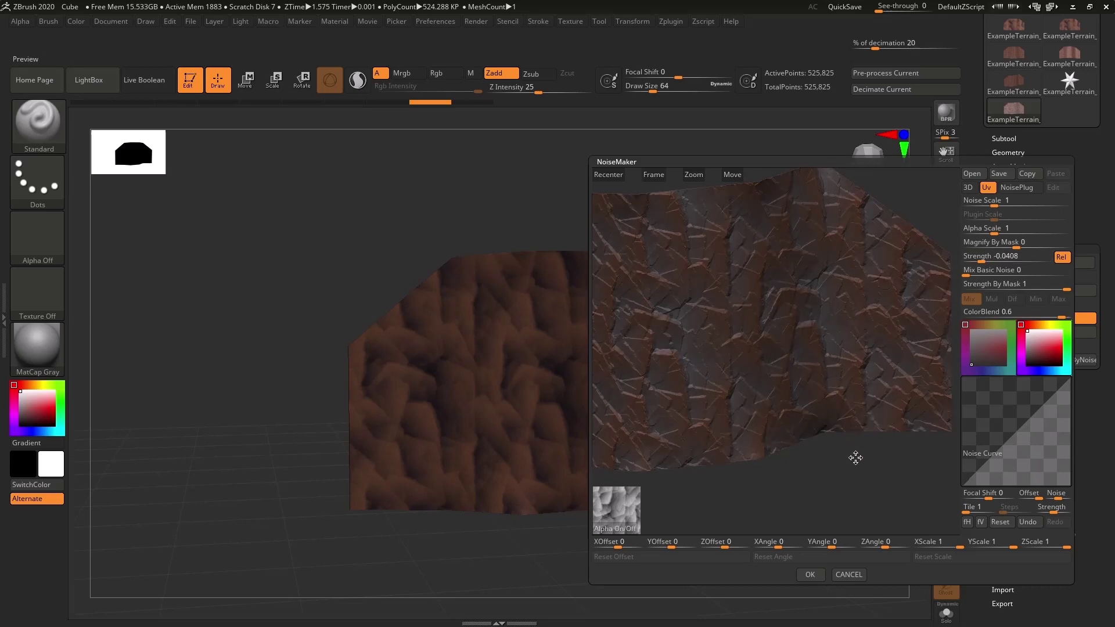
pyautogui.moveTo(853, 456)
pyautogui.mouseDown()
pyautogui.moveTo(844, 435)
pyautogui.moveTo(858, 455)
pyautogui.moveTo(843, 460)
pyautogui.moveTo(856, 452)
pyautogui.mouseUp()
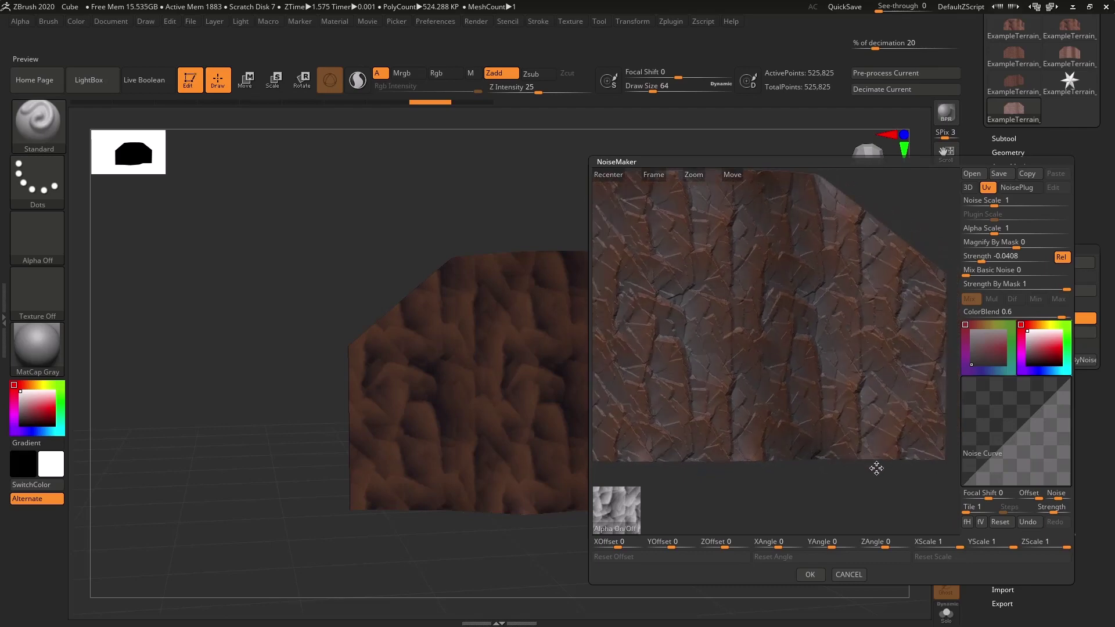
# Step: Accept the noise, Apply To Mesh, and inspect the baked rock detail with PolyFrame
pyautogui.click(810, 574)
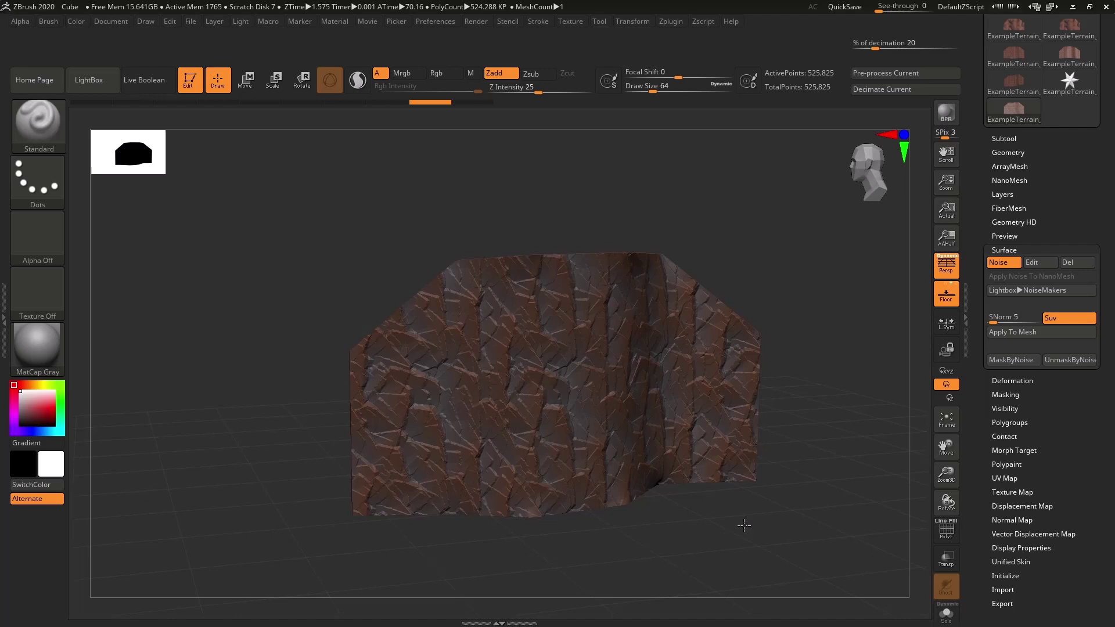
pyautogui.click(1008, 332)
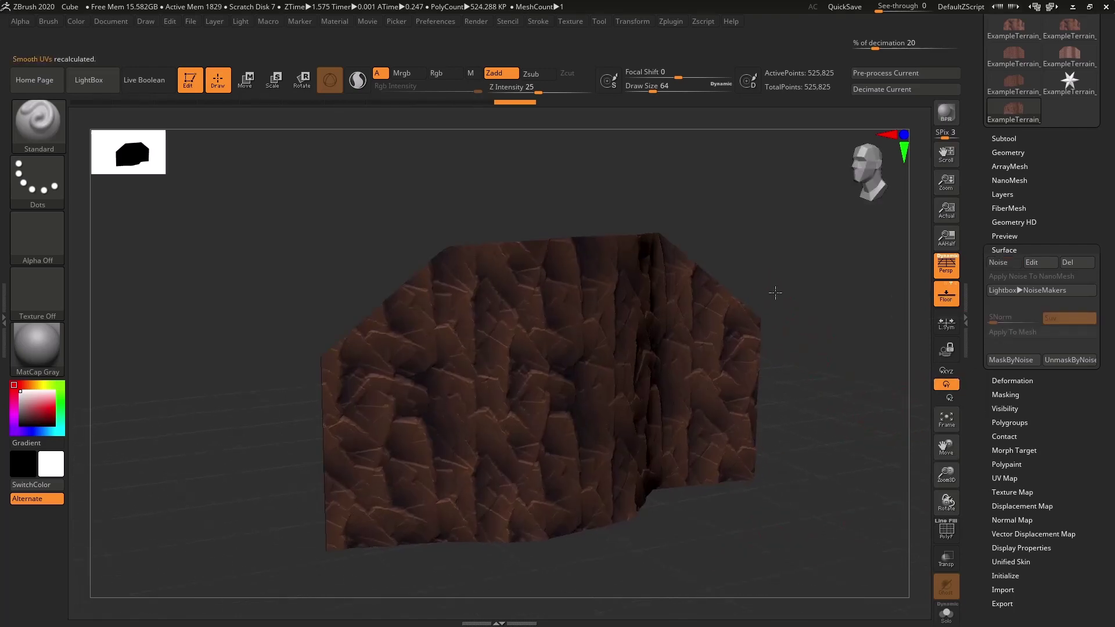
pyautogui.moveTo(775, 292); pyautogui.dragTo(823, 551)
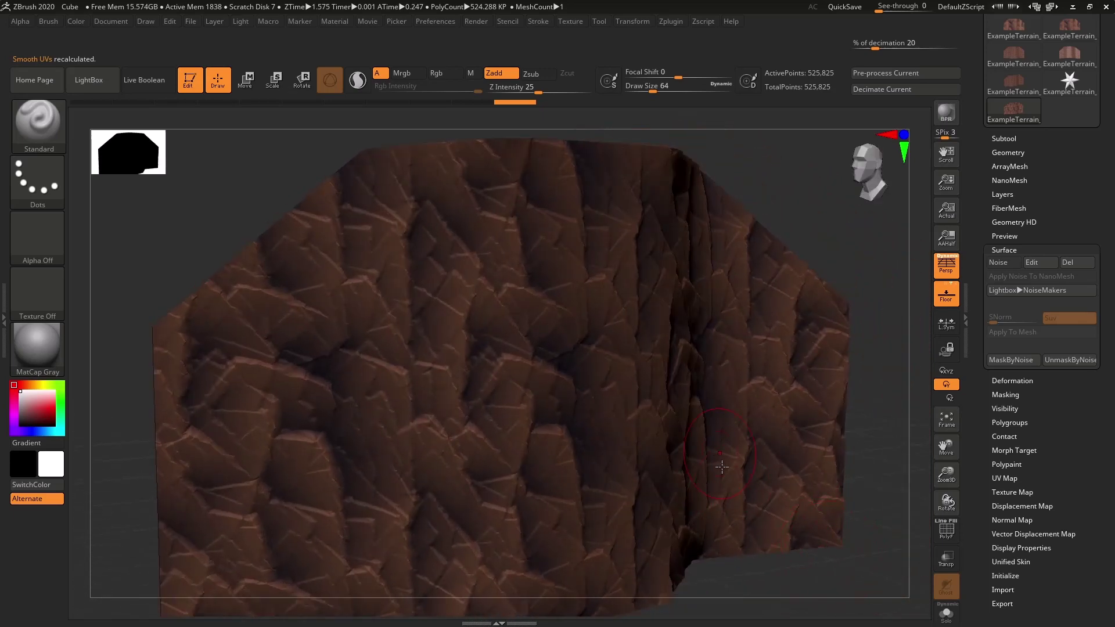
pyautogui.moveTo(868, 513); pyautogui.dragTo(866, 281)
pyautogui.hotkey('shift', 'f')
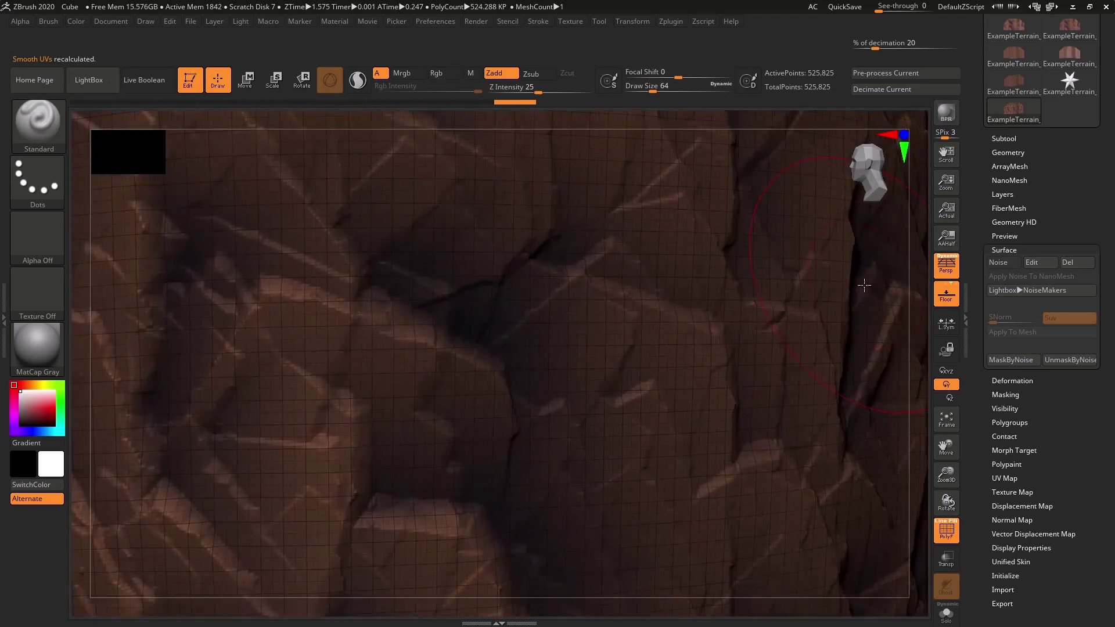
pyautogui.hotkey('shift', 'f')
pyautogui.keyDown('alt'); pyautogui.moveTo(920, 325); pyautogui.dragTo(747, 217); pyautogui.keyUp('alt')
# Step: Start new Surface Noise with the upside-down rock height map as alpha, reduced basic noise, Uv mode
pyautogui.click(998, 262)
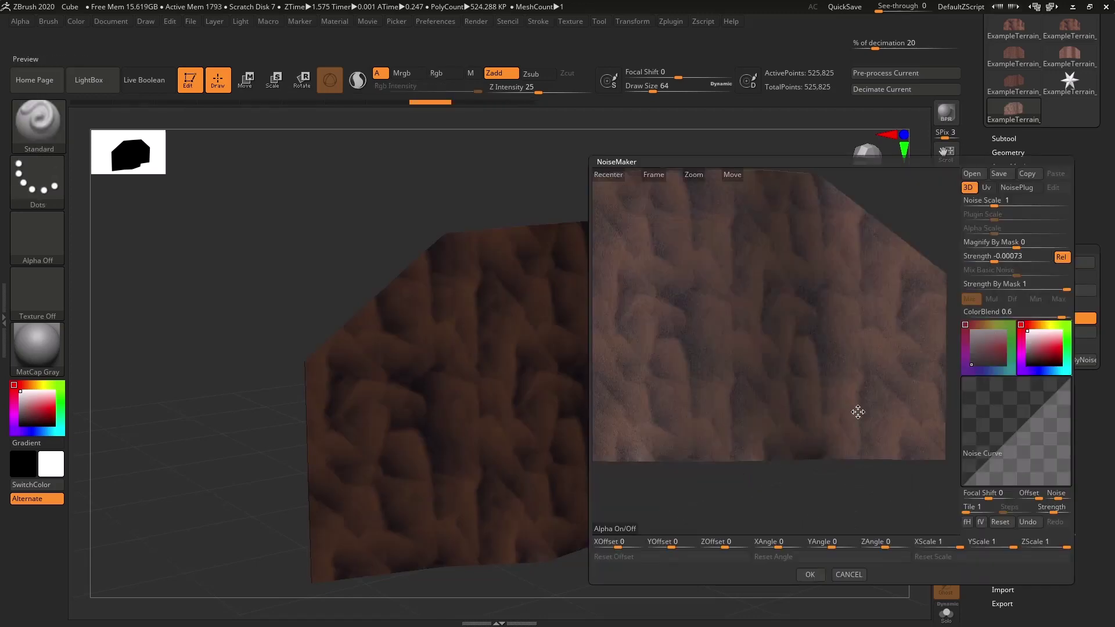
pyautogui.click(620, 526)
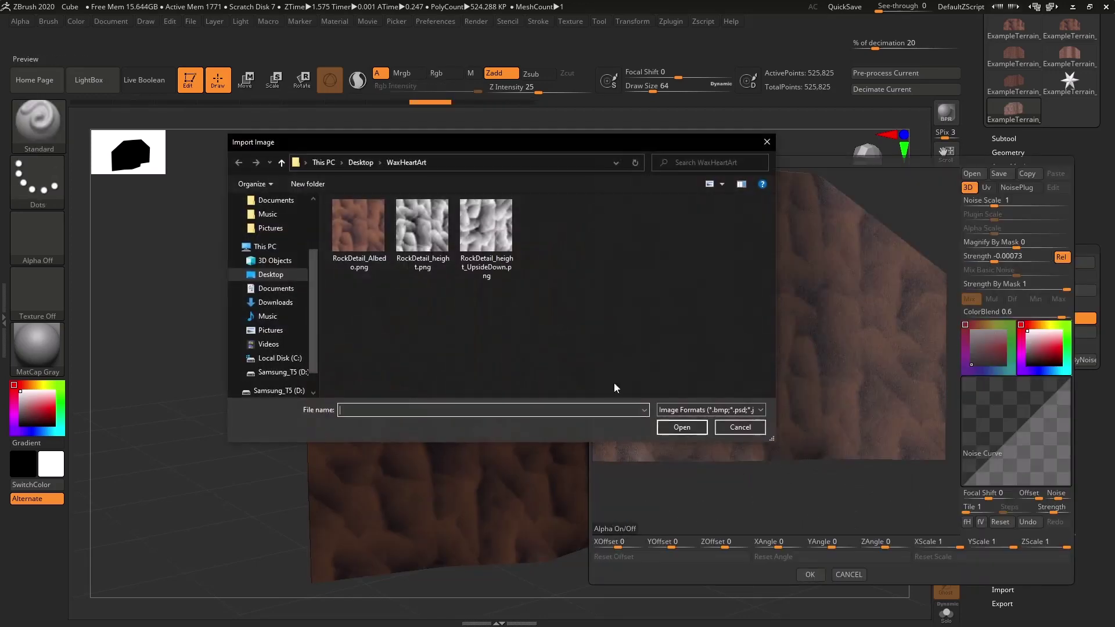
pyautogui.click(486, 229)
pyautogui.click(670, 422)
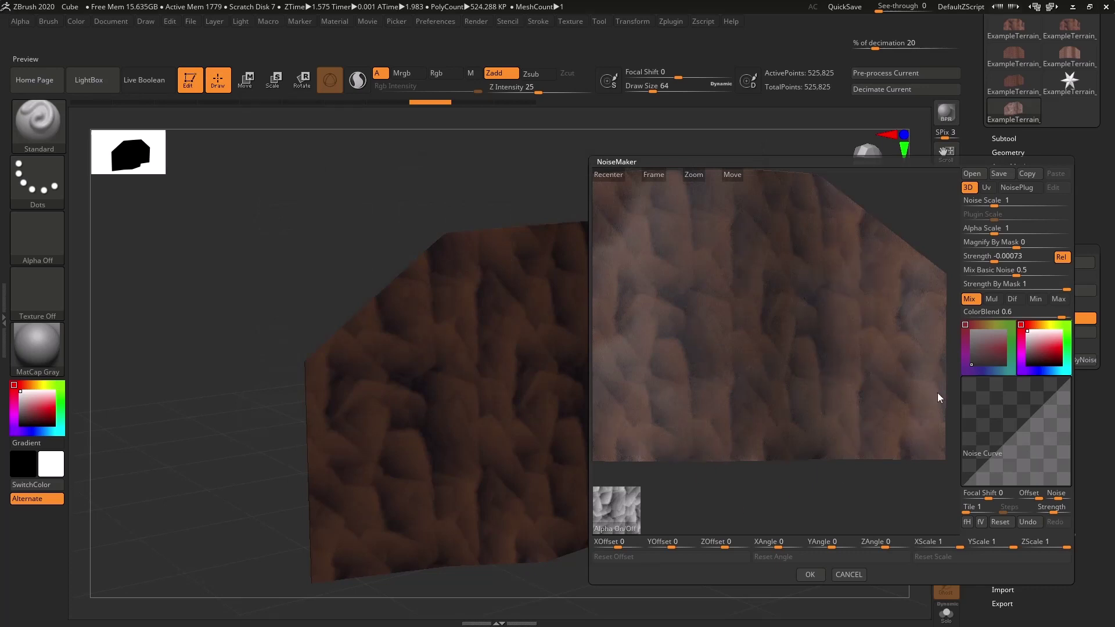
pyautogui.moveTo(1013, 271); pyautogui.dragTo(935, 271)
pyautogui.click(986, 187)
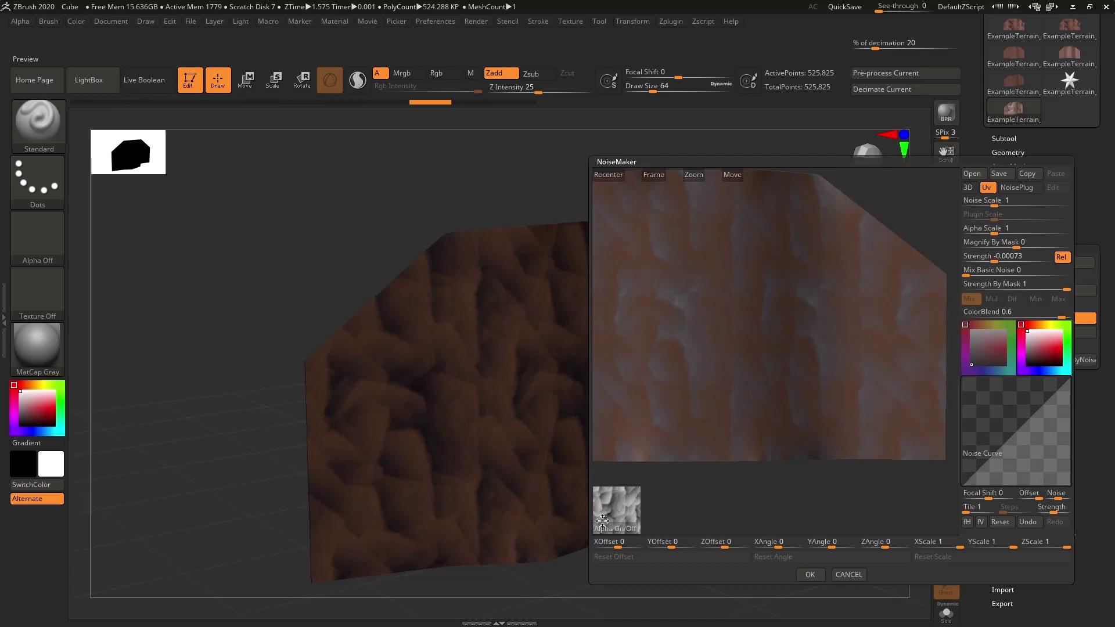
# Step: Set Alpha Scale to 1 and Strength to -0.22714, then accept the noise
pyautogui.moveTo(993, 229); pyautogui.dragTo(989, 230)
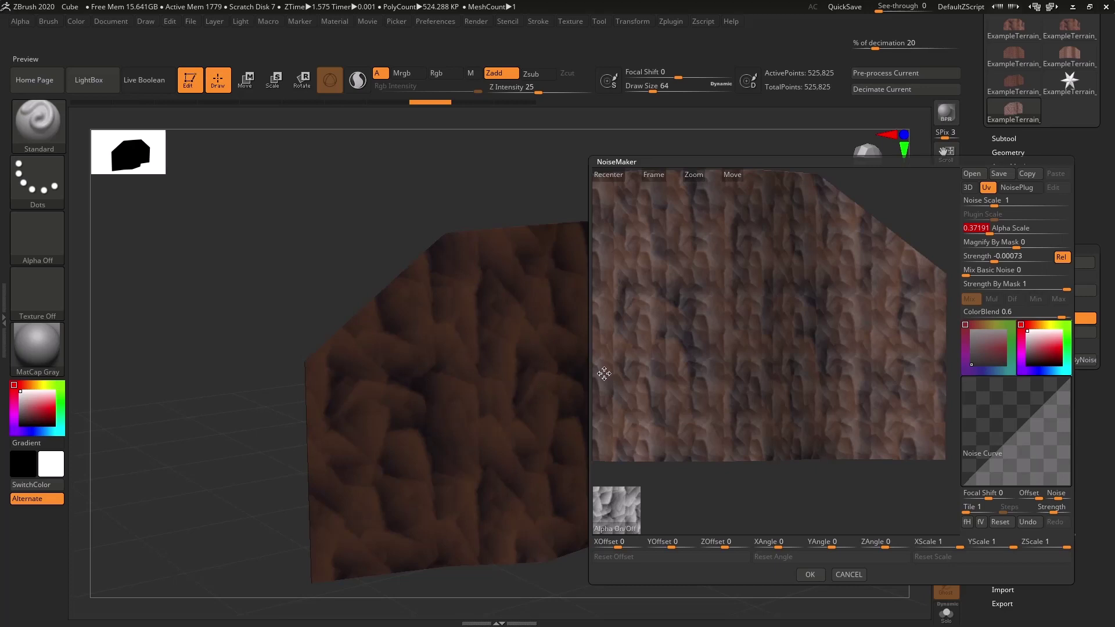
pyautogui.write('1')
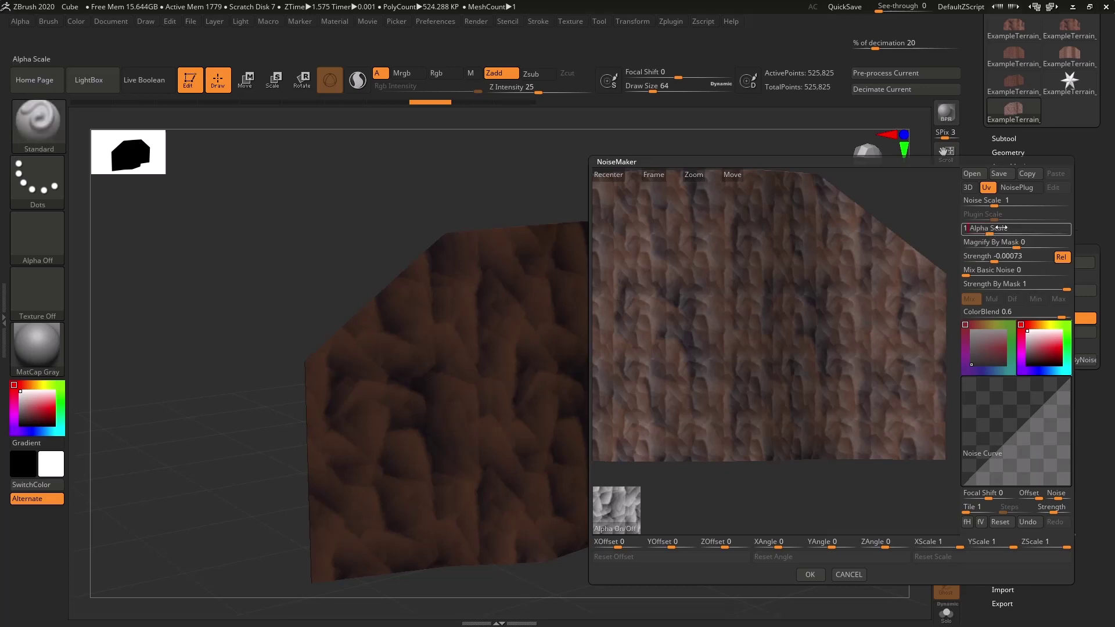
pyautogui.press('Return')
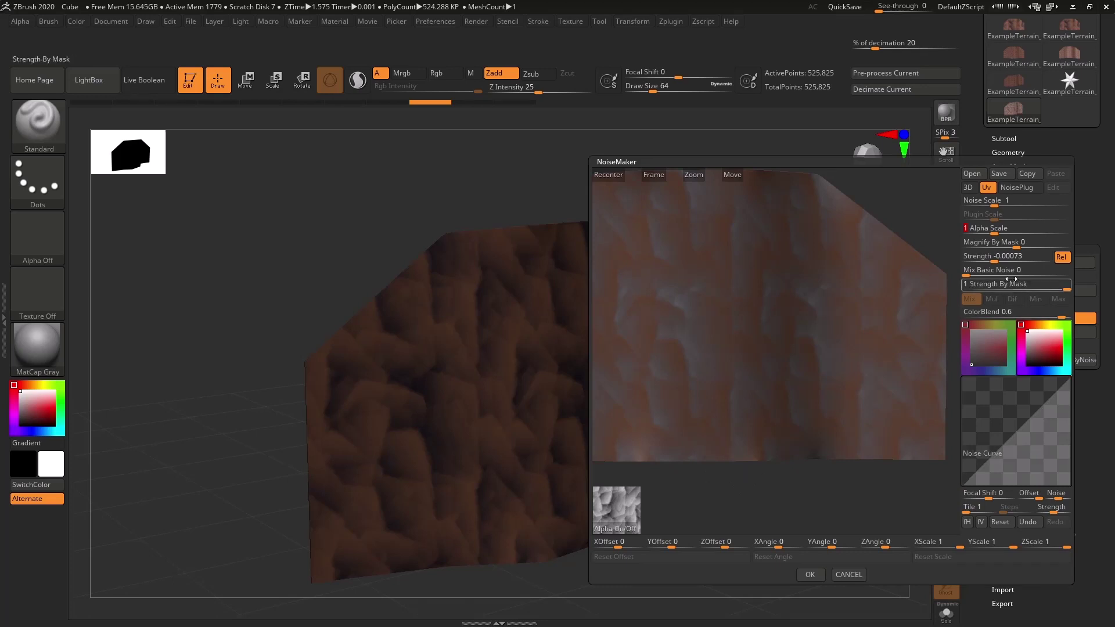
pyautogui.moveTo(993, 259); pyautogui.dragTo(968, 259)
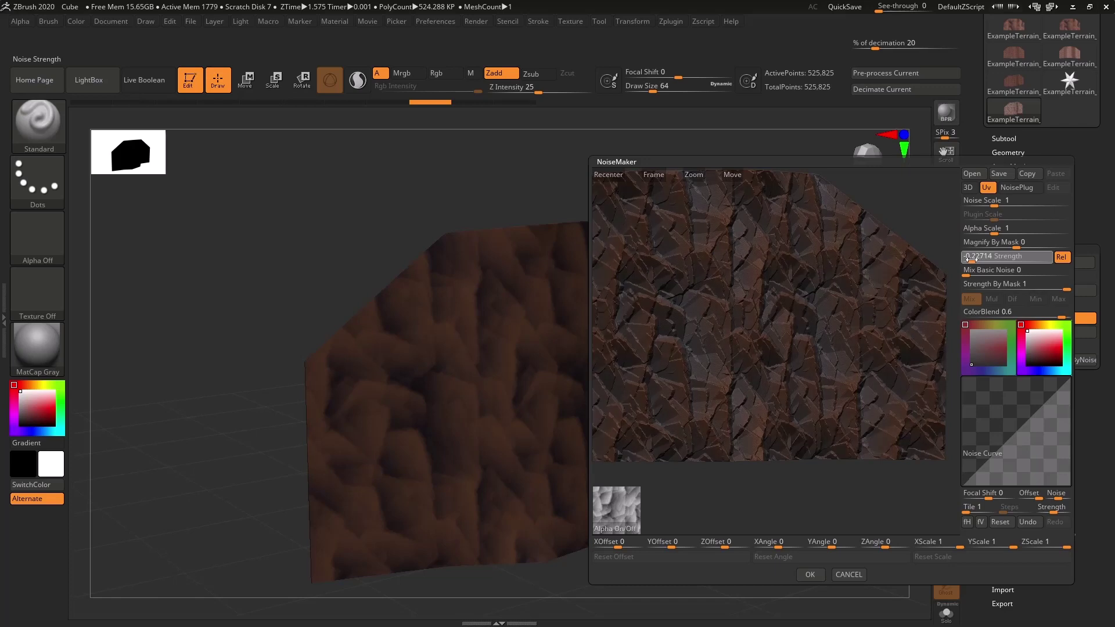
pyautogui.moveTo(803, 498); pyautogui.dragTo(796, 493)
pyautogui.click(809, 574)
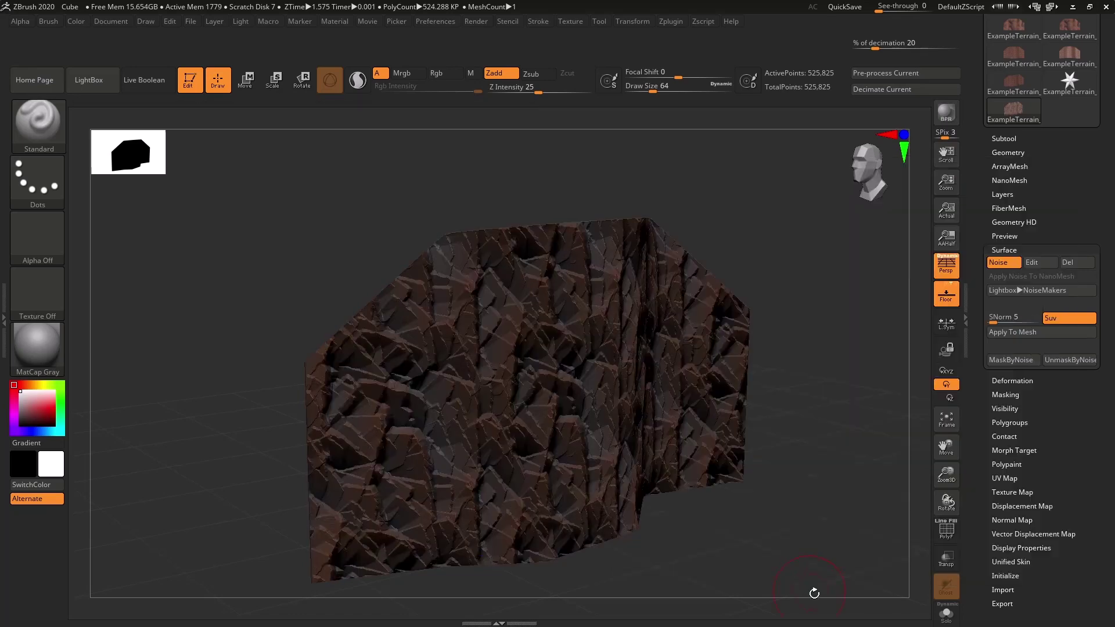
pyautogui.moveTo(842, 419); pyautogui.dragTo(906, 365)
pyautogui.click(1002, 332)
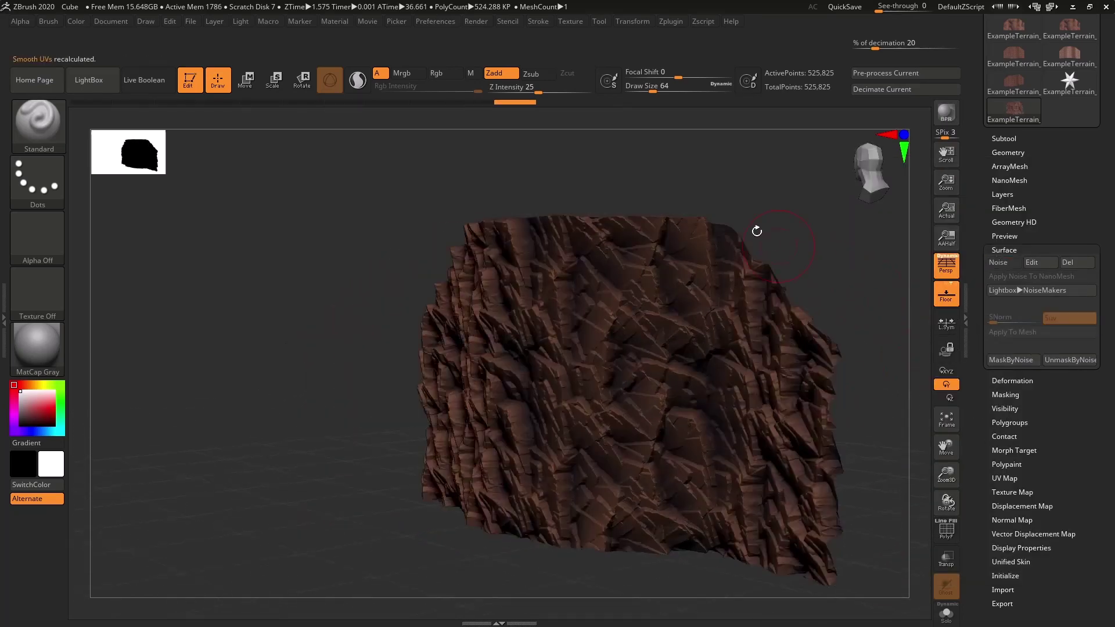
pyautogui.moveTo(694, 195); pyautogui.dragTo(732, 215)
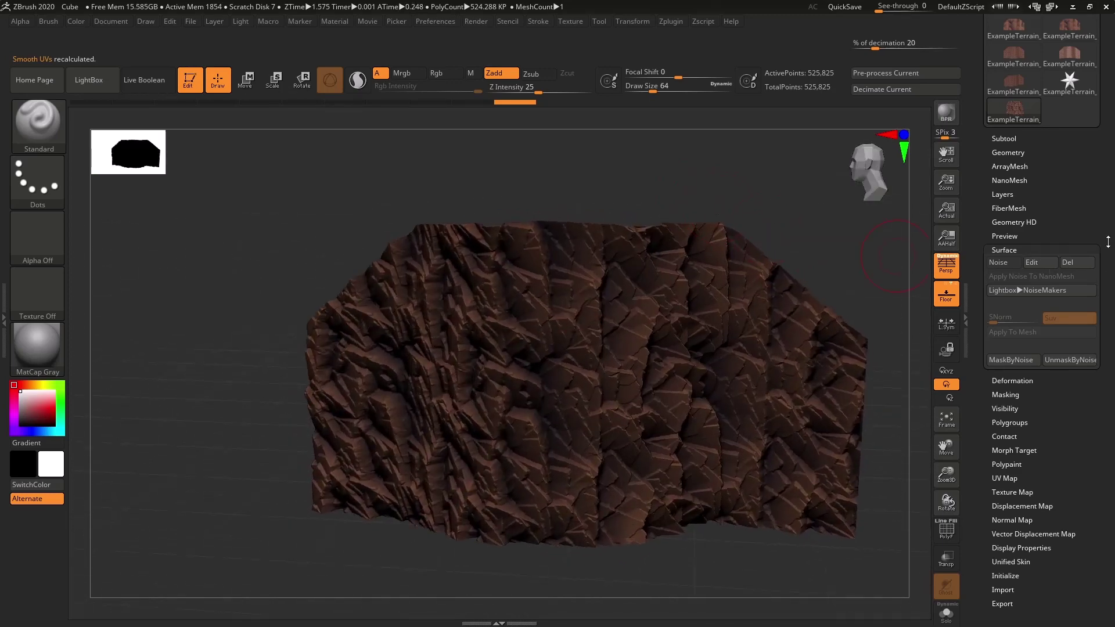
pyautogui.moveTo(1107, 241); pyautogui.dragTo(1099, 353)
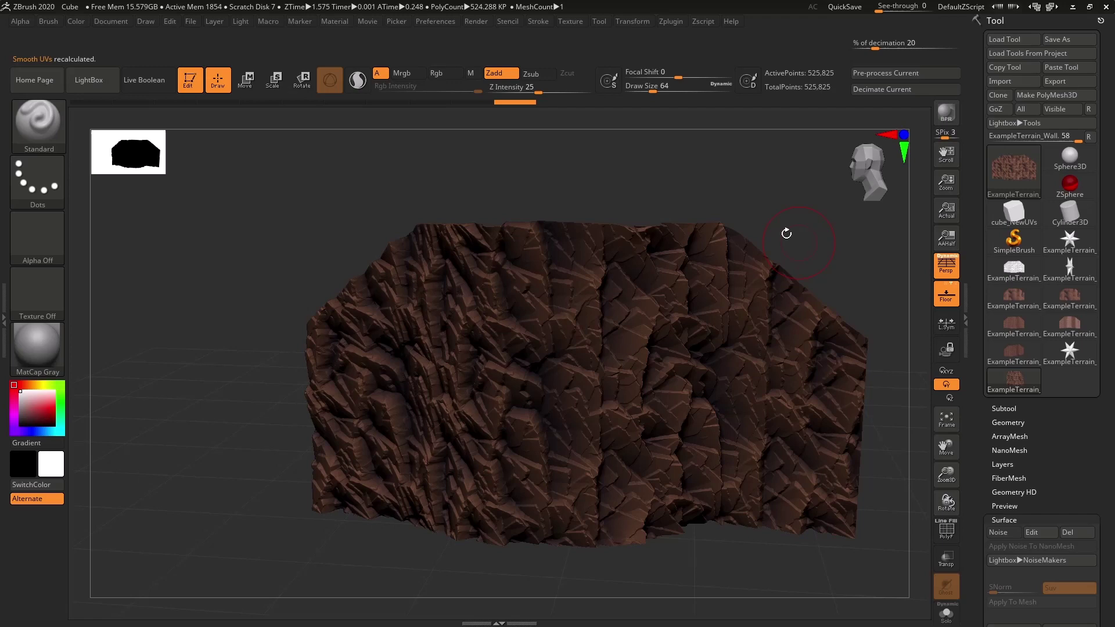
pyautogui.moveTo(786, 232); pyautogui.dragTo(768, 184)
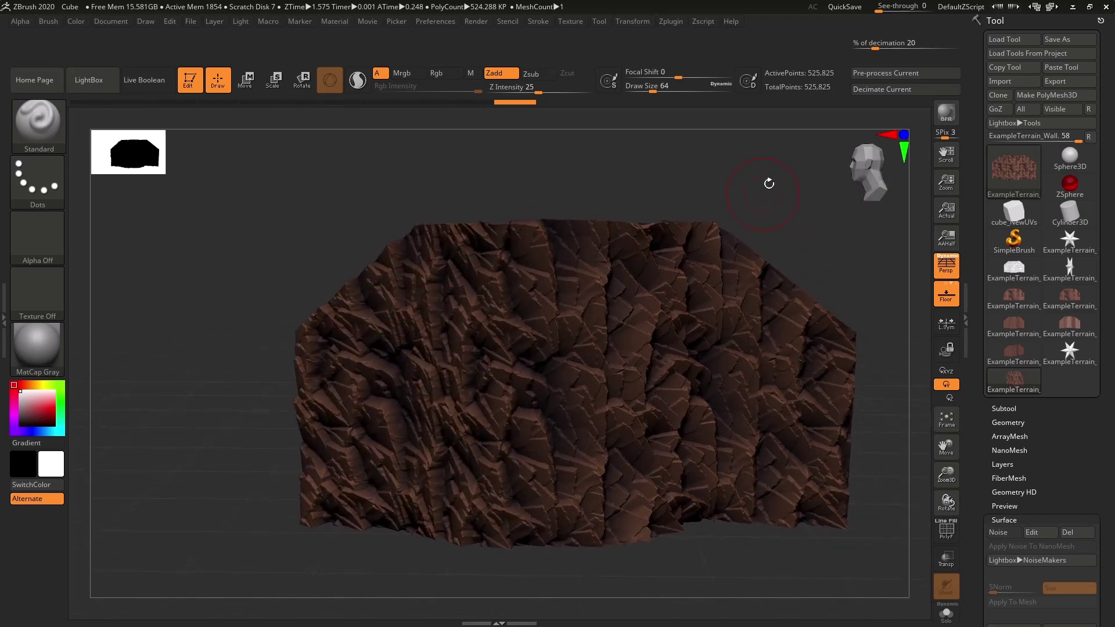
# Step: Enable Keep UVs in Decimation Master and run Pre-process Current on the rock wall
pyautogui.click(663, 23)
pyautogui.click(711, 141)
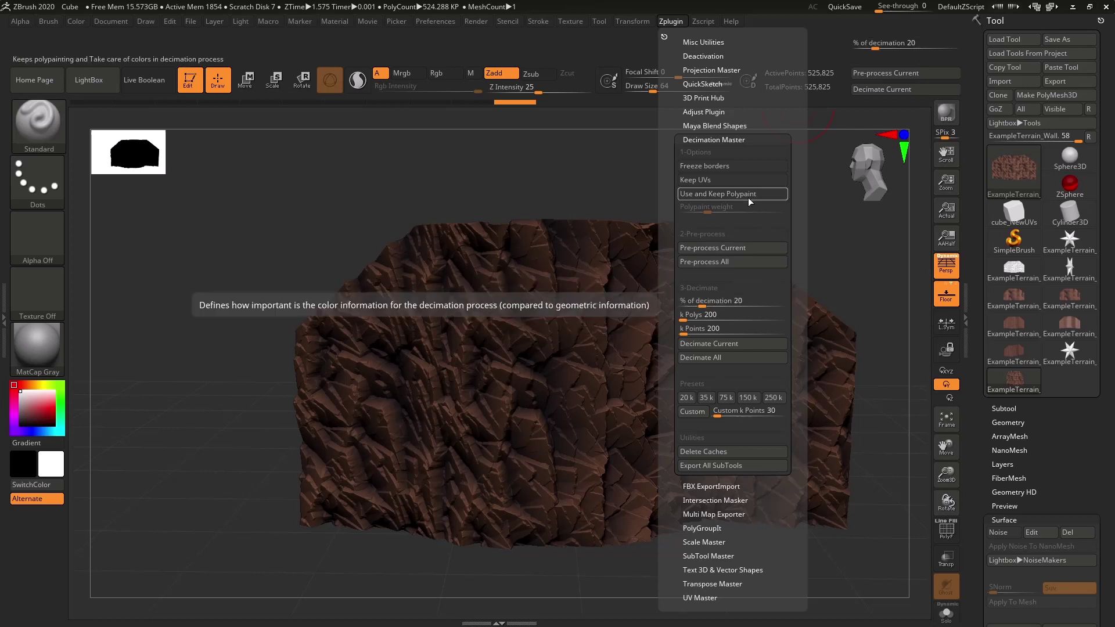
pyautogui.click(723, 179)
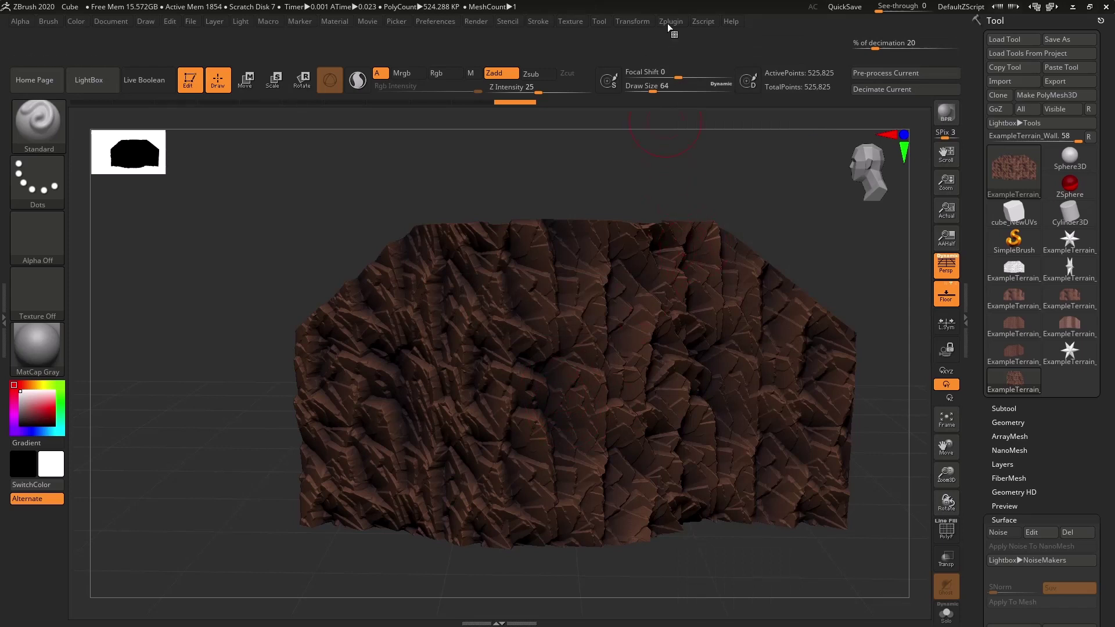
pyautogui.click(667, 22)
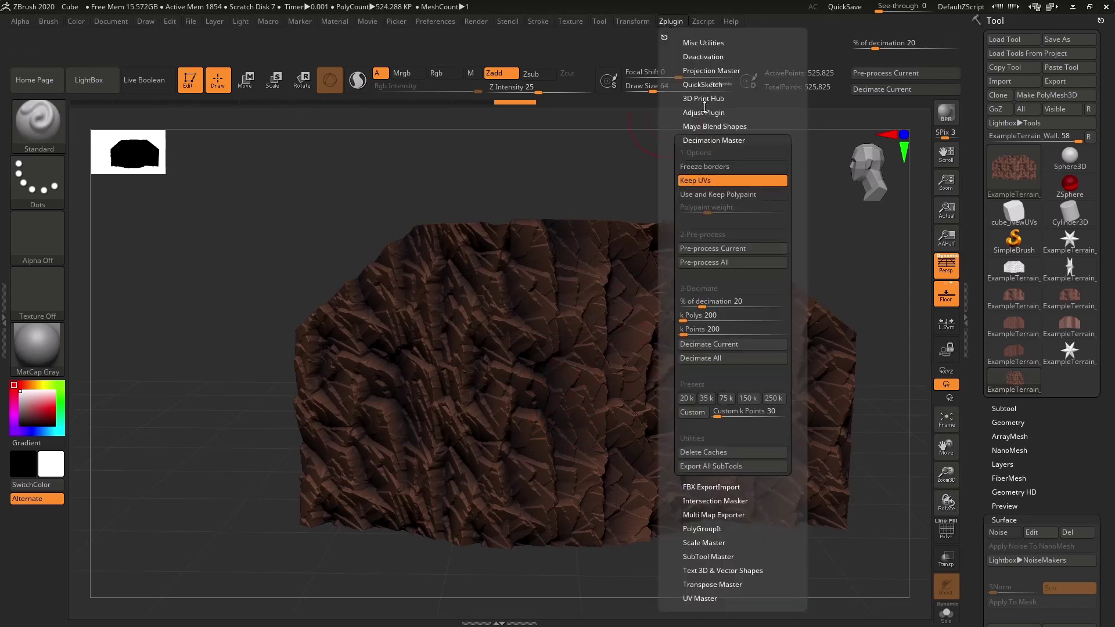
pyautogui.click(740, 248)
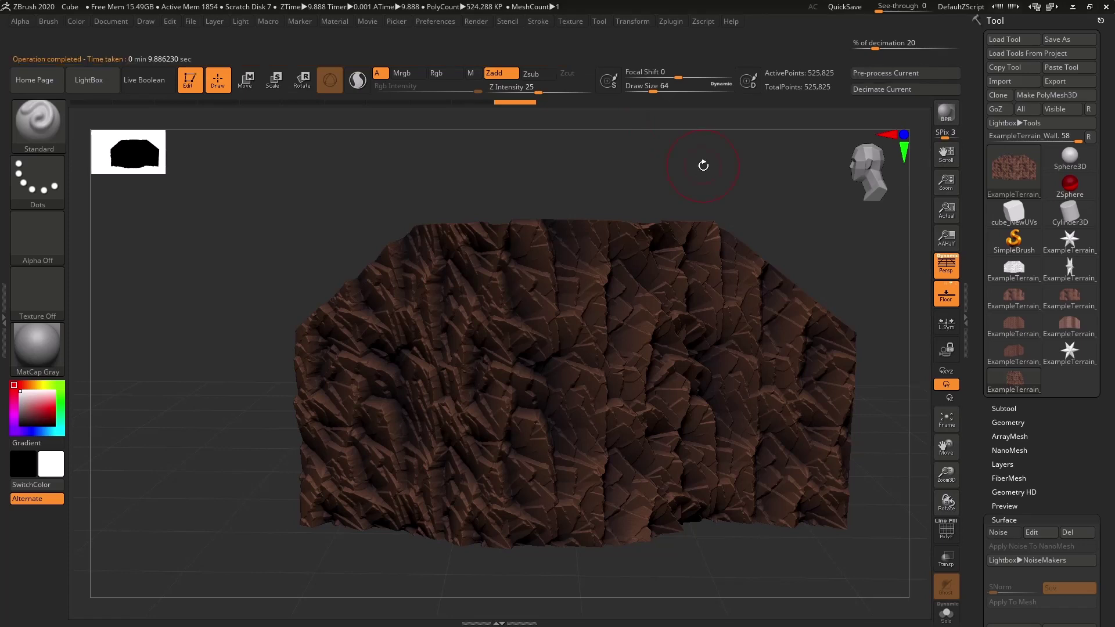
# Step: Lower % of decimation to 1 and decimate the wall to 5,258 points
pyautogui.click(673, 23)
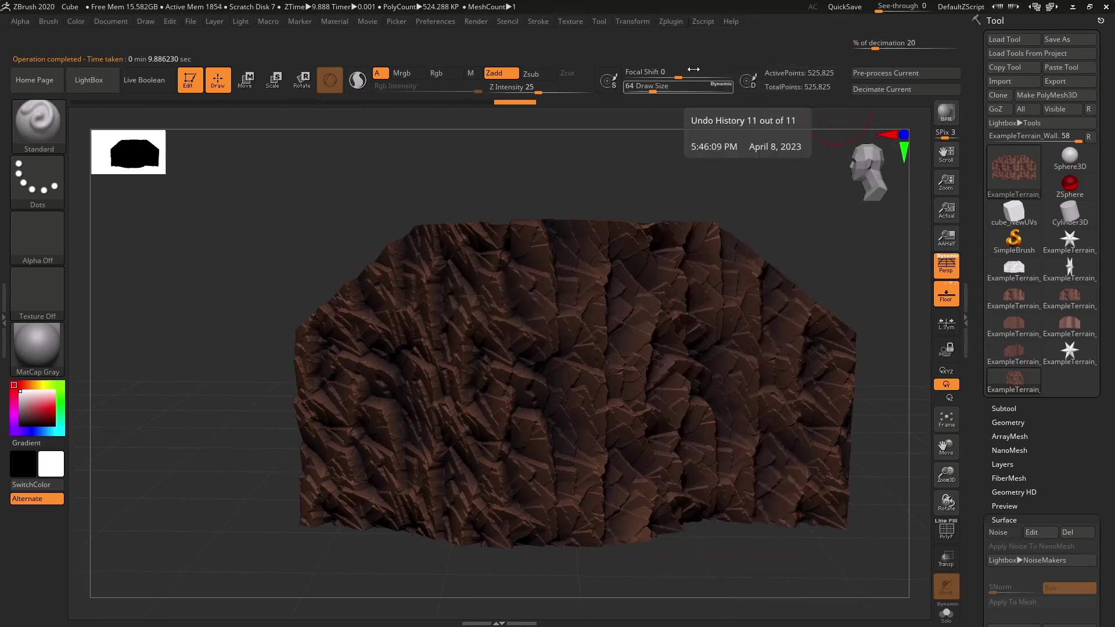
pyautogui.click(670, 22)
pyautogui.click(707, 302)
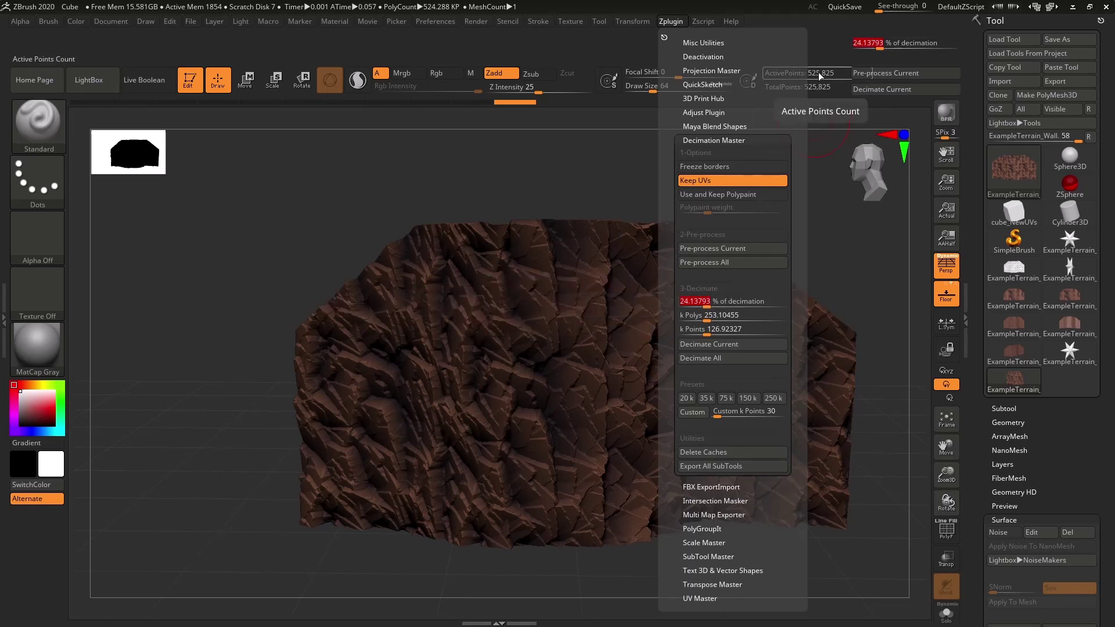
pyautogui.click(669, 23)
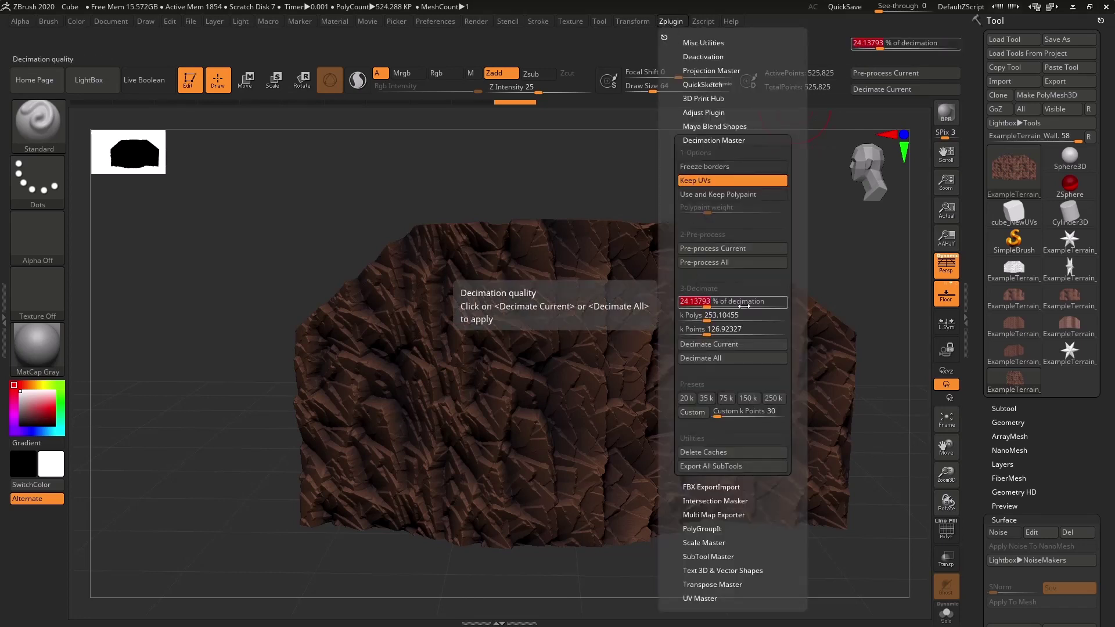
pyautogui.moveTo(744, 306); pyautogui.dragTo(680, 306)
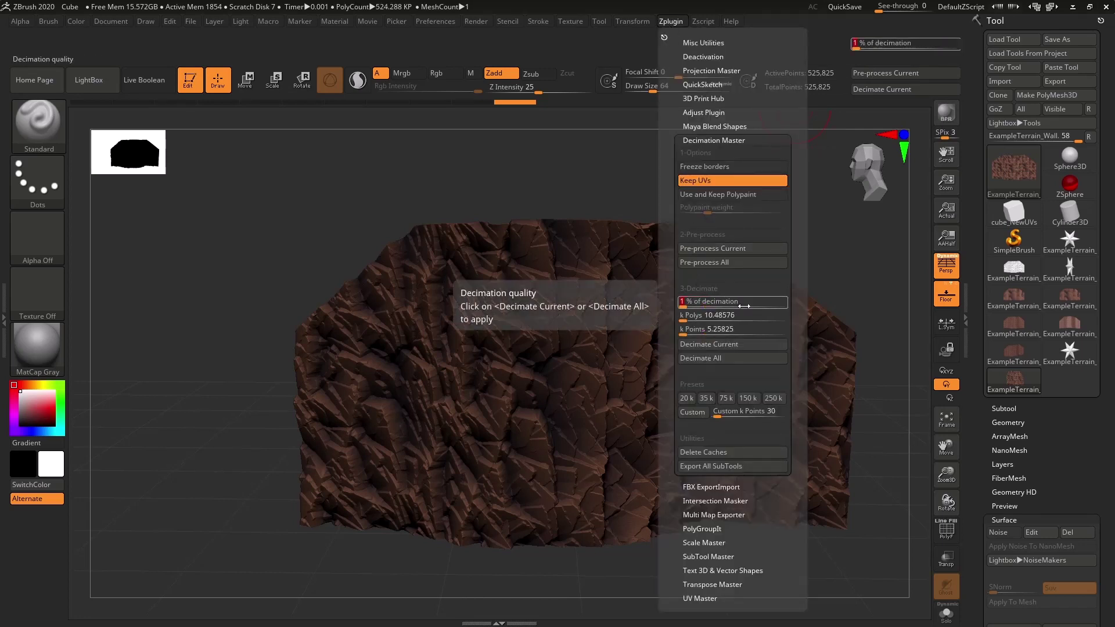
pyautogui.click(741, 346)
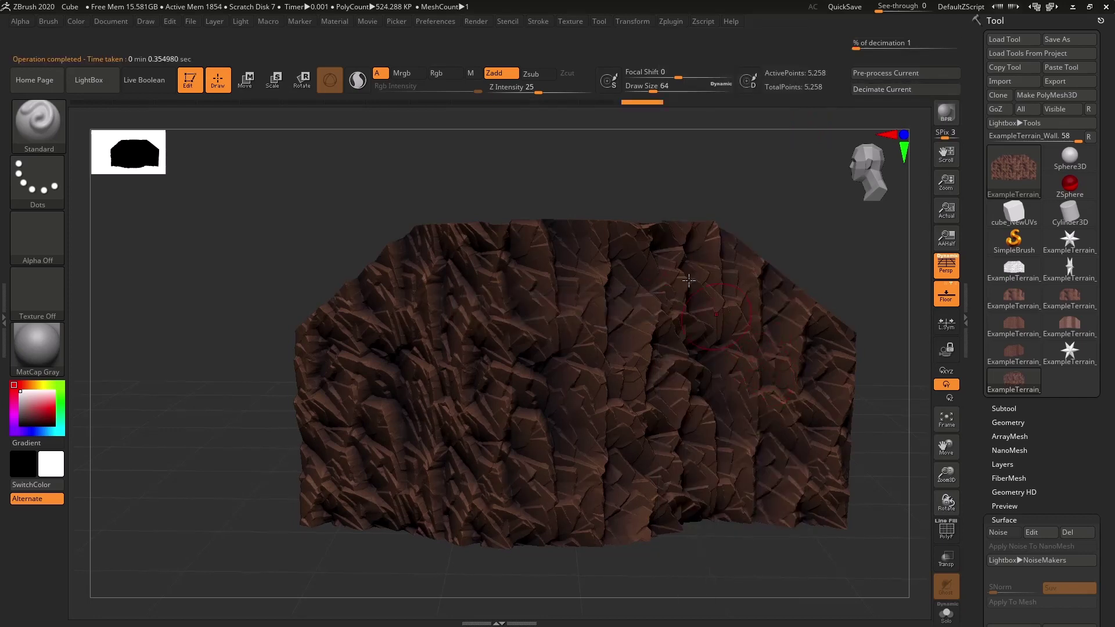
pyautogui.keyDown('ctrl'); pyautogui.moveTo(605, 199); pyautogui.dragTo(758, 401, button='right'); pyautogui.keyUp('ctrl')
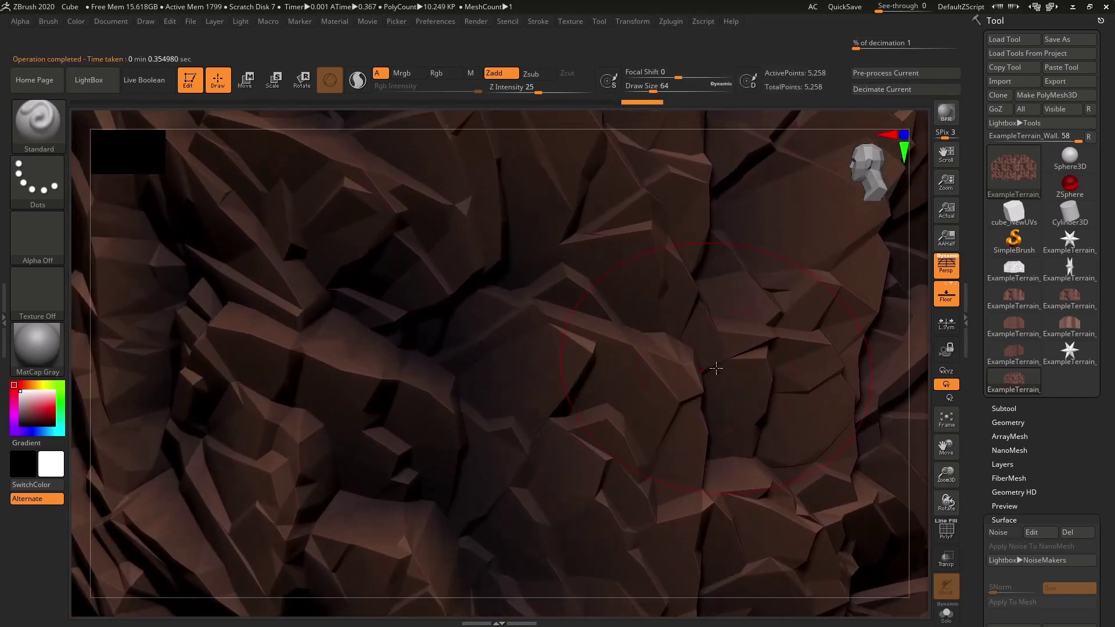
# Step: Check the decimated wall's polygons with PolyF from several angles, then export the mesh from Tool
pyautogui.hotkey('shift', 'f')
pyautogui.keyDown('ctrl'); pyautogui.moveTo(923, 413); pyautogui.dragTo(786, 328, button='right'); pyautogui.keyUp('ctrl')
pyautogui.moveTo(739, 590); pyautogui.dragTo(853, 403)
pyautogui.hotkey('shift', 'f')
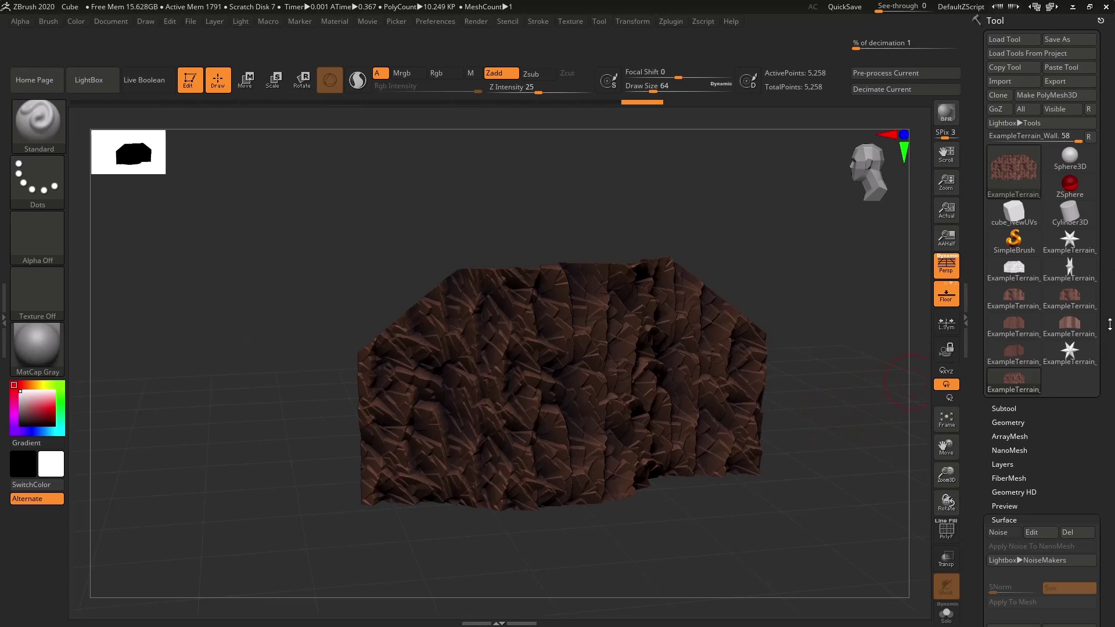
pyautogui.click(1069, 82)
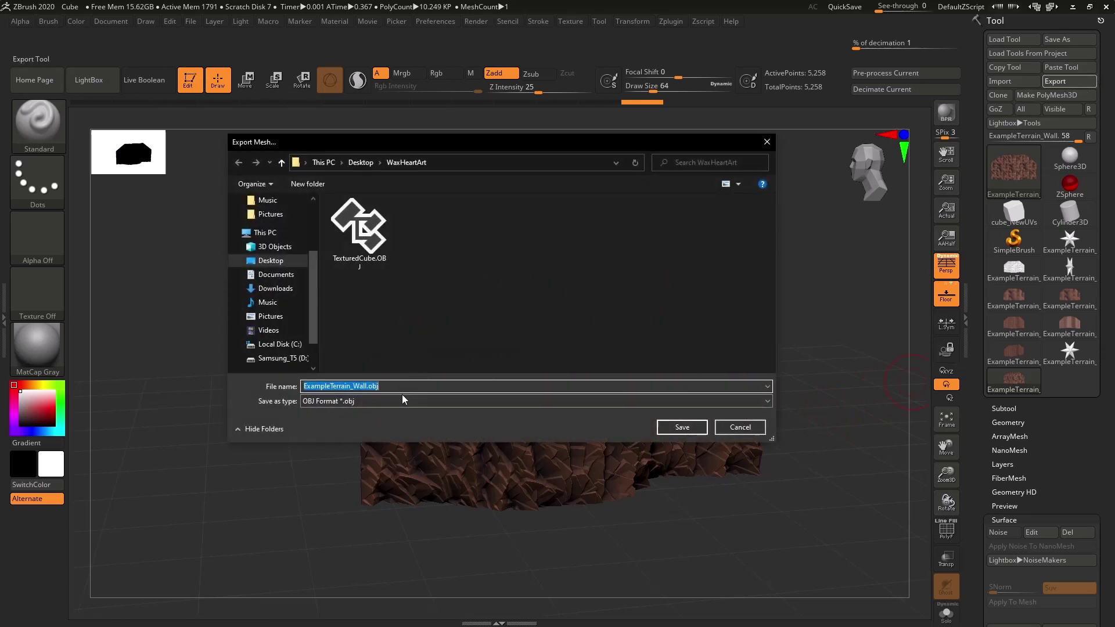
# Step: Save the wall as FBX file ExampleTerrain_Wall_DEC_01.fbx, accepting the default FBX options
pyautogui.click(404, 400)
pyautogui.click(433, 491)
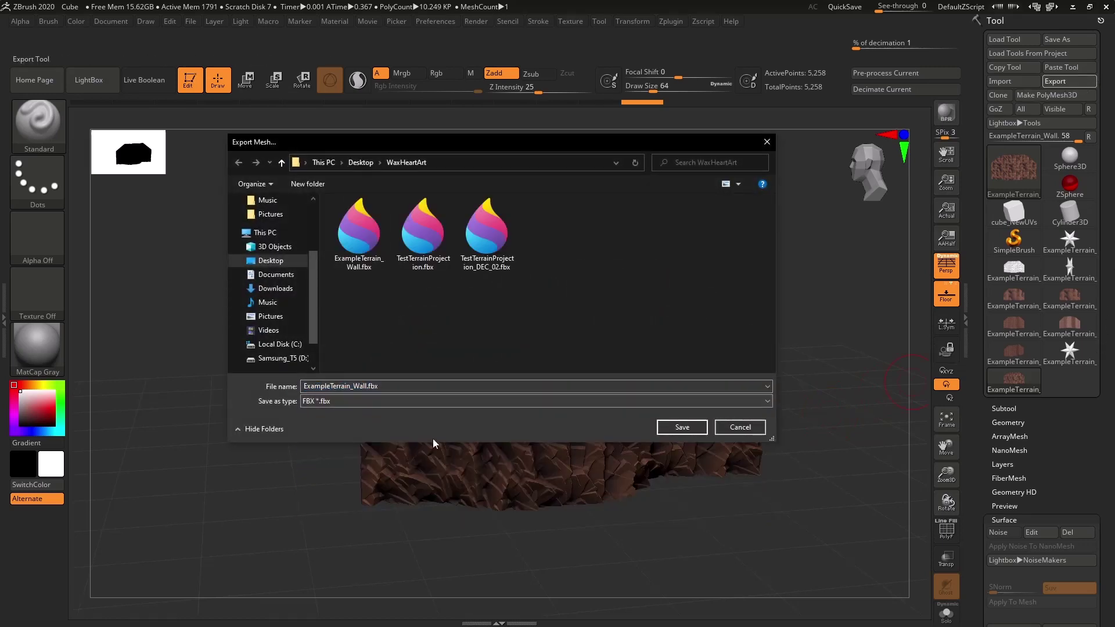
pyautogui.click(393, 385)
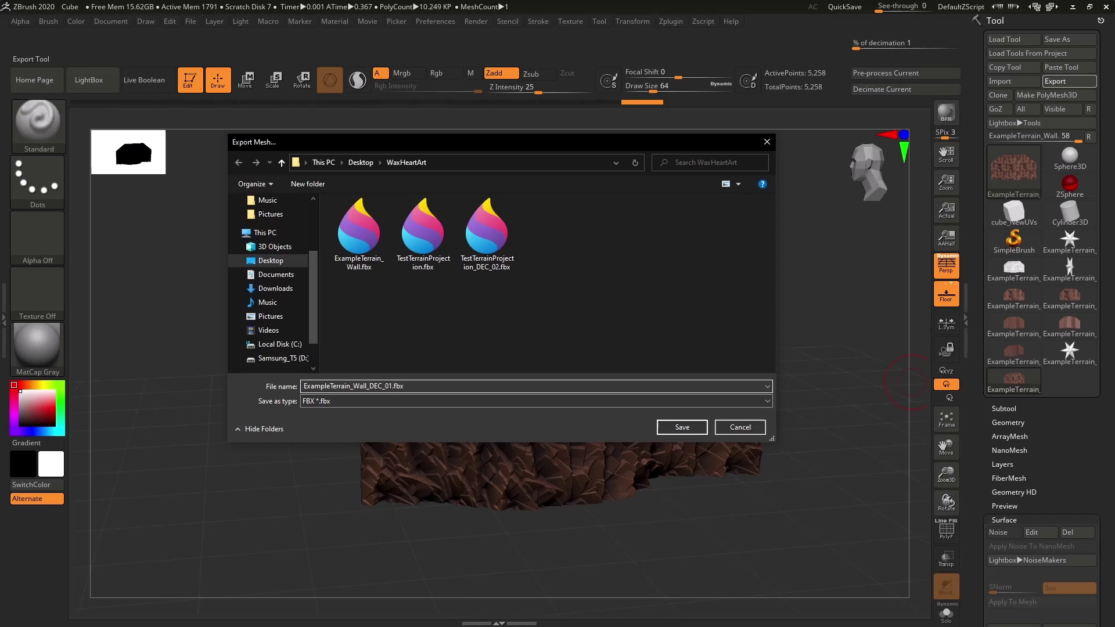
pyautogui.write('_DEC_01')
pyautogui.press('Return')
pyautogui.click(515, 436)
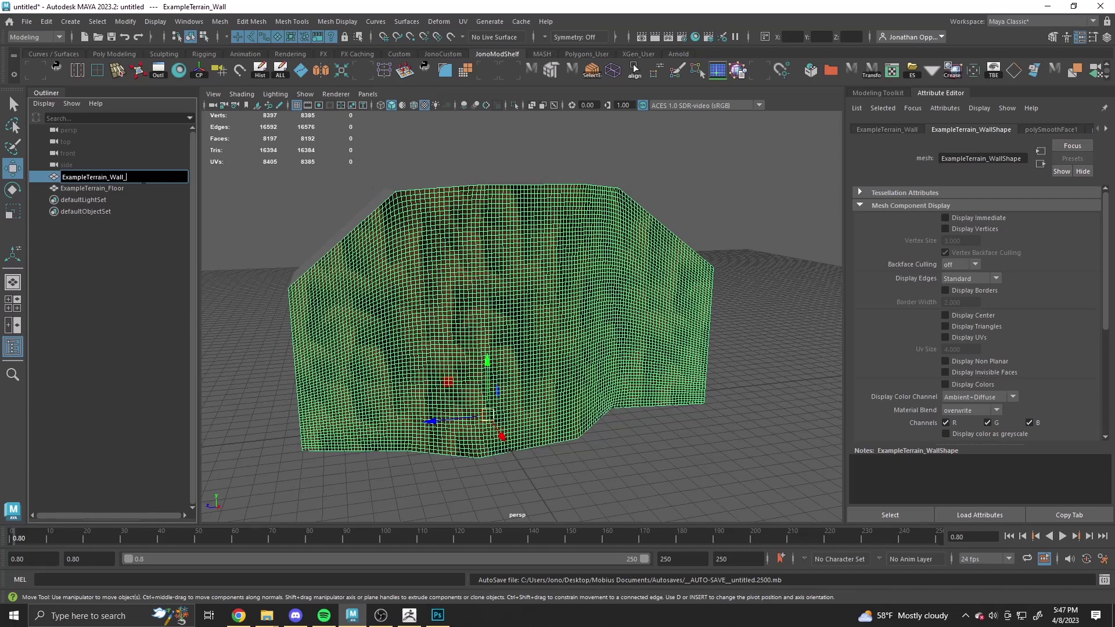
# Step: Commit the old wall's rename to ExampleTerrain_Wall_1 and import ExampleTerrain_Wall_DEC_01.fbx into Maya
pyautogui.press('Return')
pyautogui.click(183, 511)
pyautogui.click(28, 24)
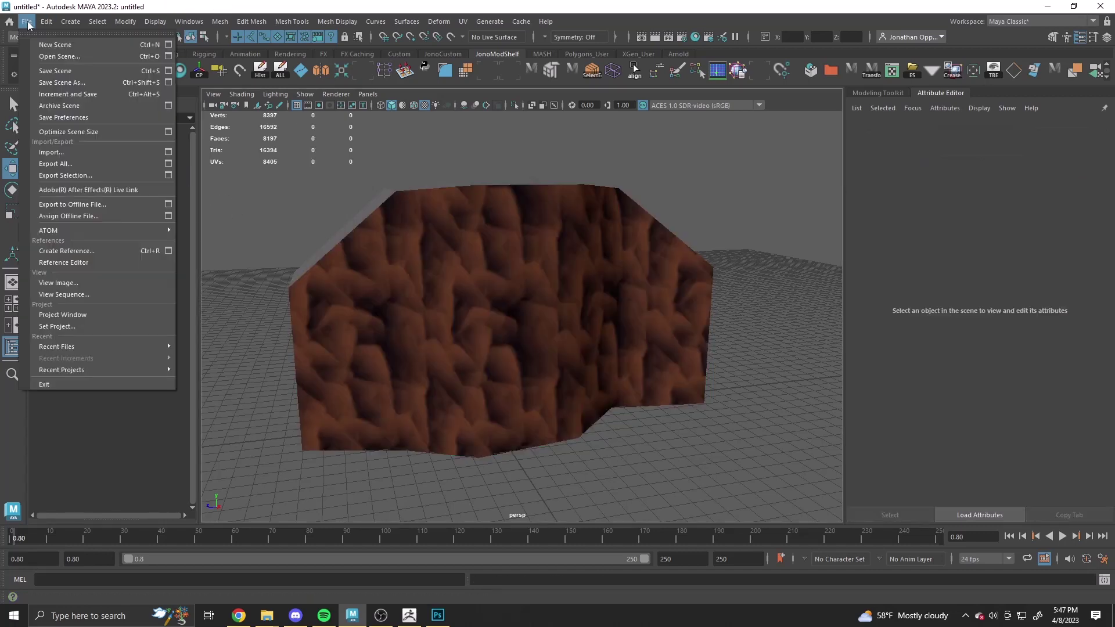
pyautogui.click(139, 152)
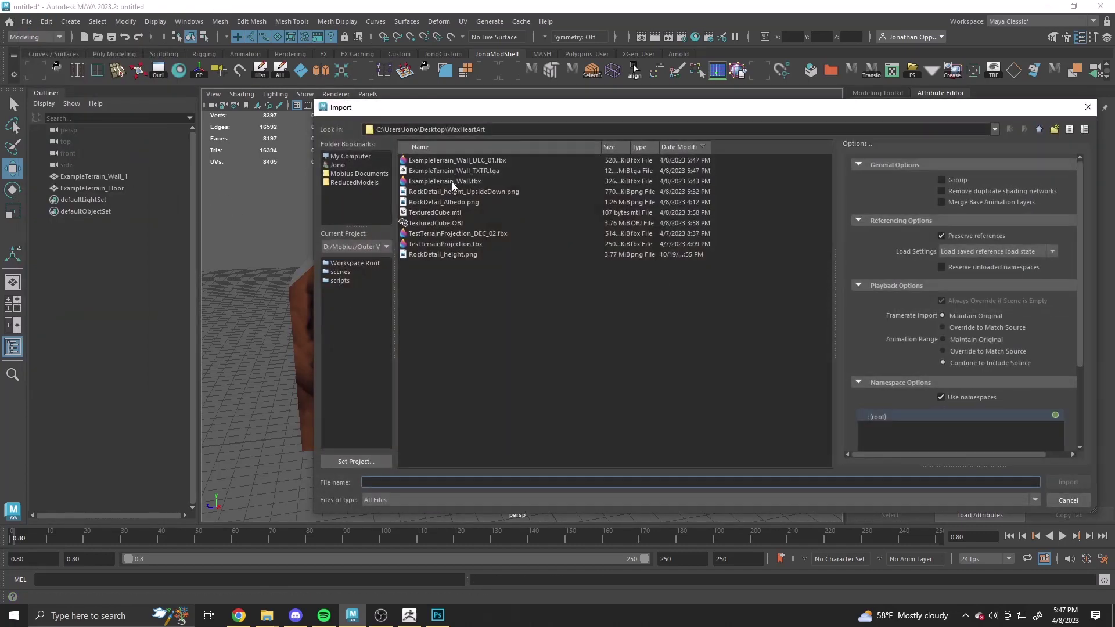
pyautogui.click(482, 161)
pyautogui.click(1065, 483)
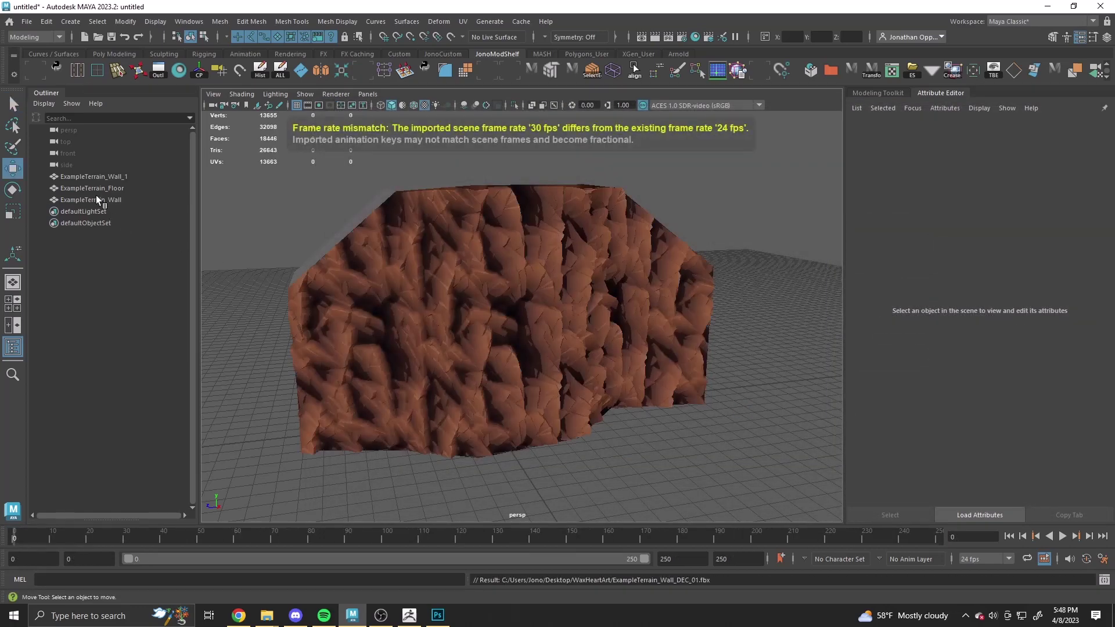
pyautogui.click(113, 197)
pyautogui.hotkey('ctrl', '1')
pyautogui.click(649, 422)
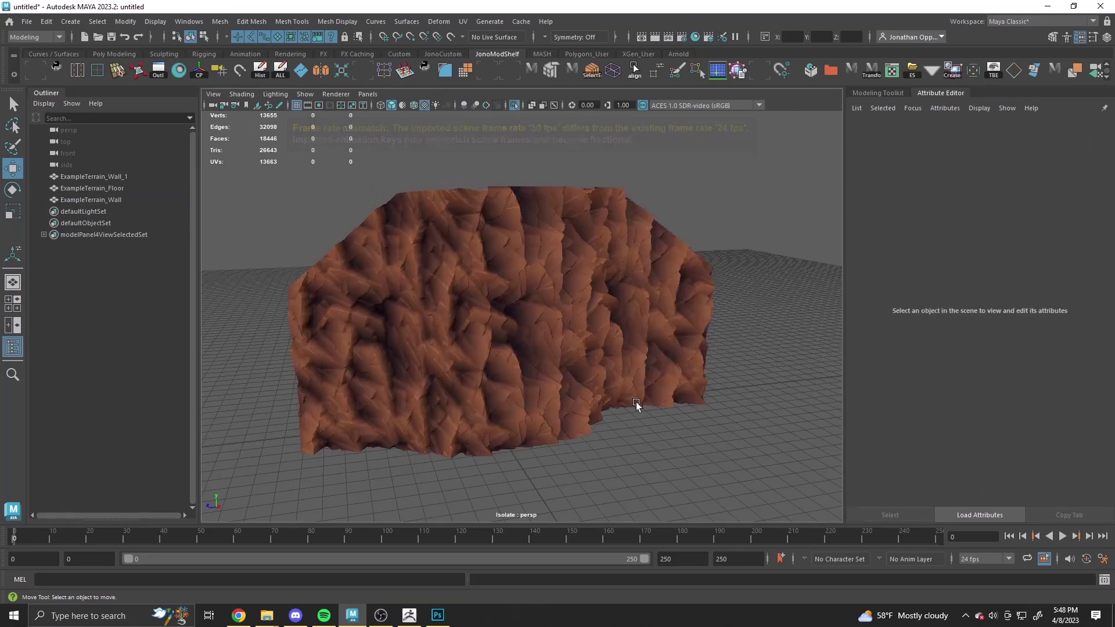
pyautogui.keyDown('alt'); pyautogui.moveTo(649, 421); pyautogui.dragTo(590, 331); pyautogui.keyUp('alt')
pyautogui.click(619, 351)
pyautogui.click(684, 360)
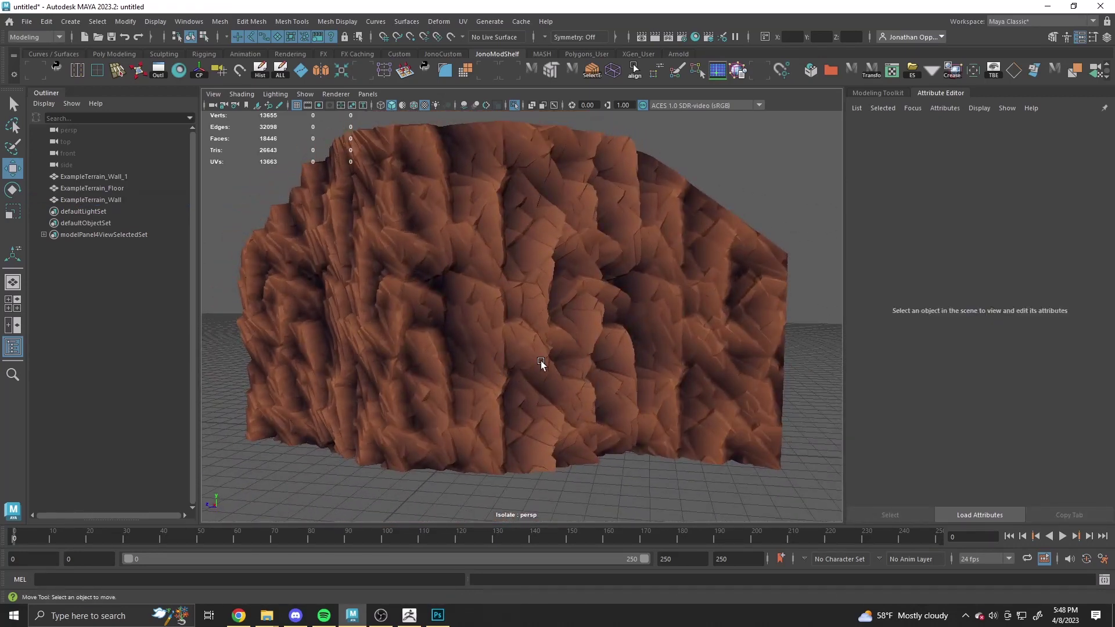
pyautogui.keyDown('alt'); pyautogui.moveTo(580, 469); pyautogui.dragTo(559, 402); pyautogui.keyUp('alt')
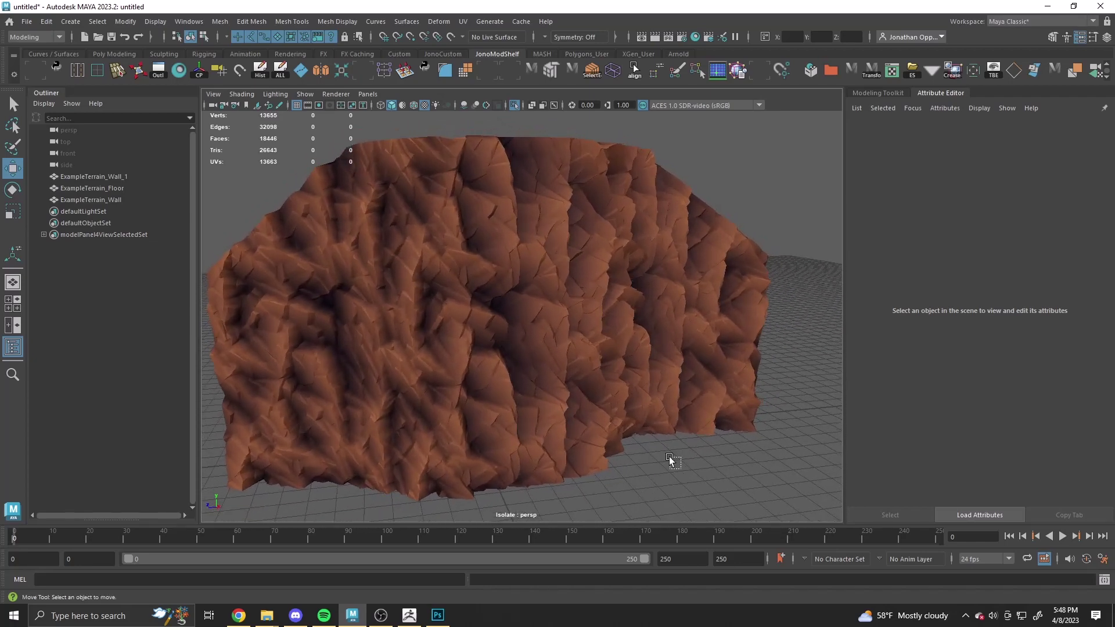
pyautogui.keyDown('alt'); pyautogui.moveTo(661, 458); pyautogui.dragTo(453, 336); pyautogui.keyUp('alt')
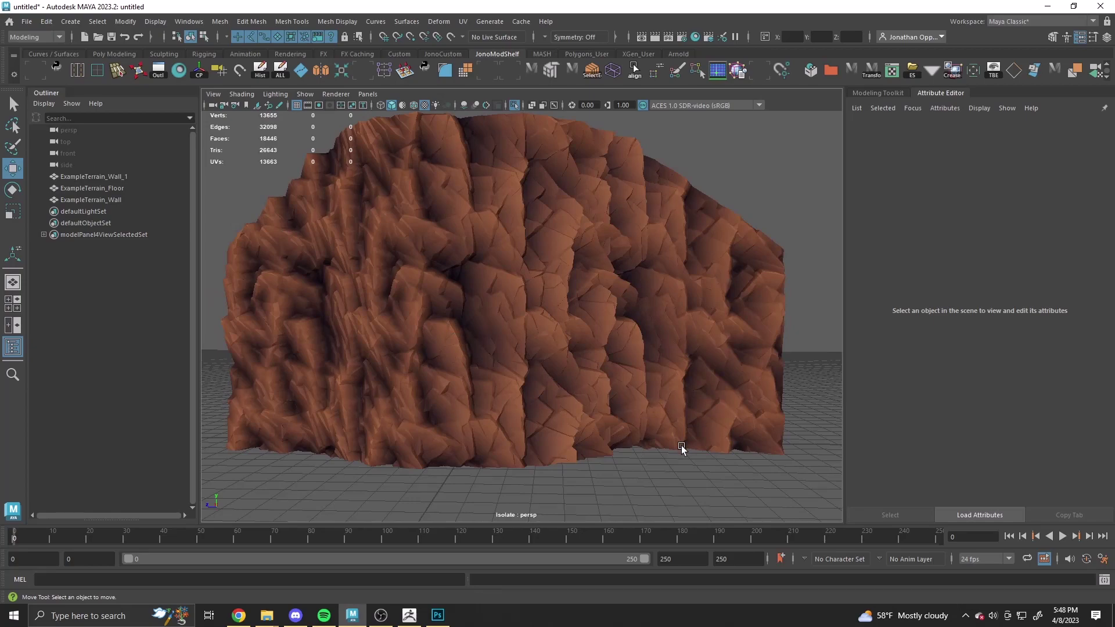
pyautogui.keyDown('alt'); pyautogui.moveTo(656, 457); pyautogui.dragTo(579, 357); pyautogui.keyUp('alt')
pyautogui.hotkey('ctrl', '1')
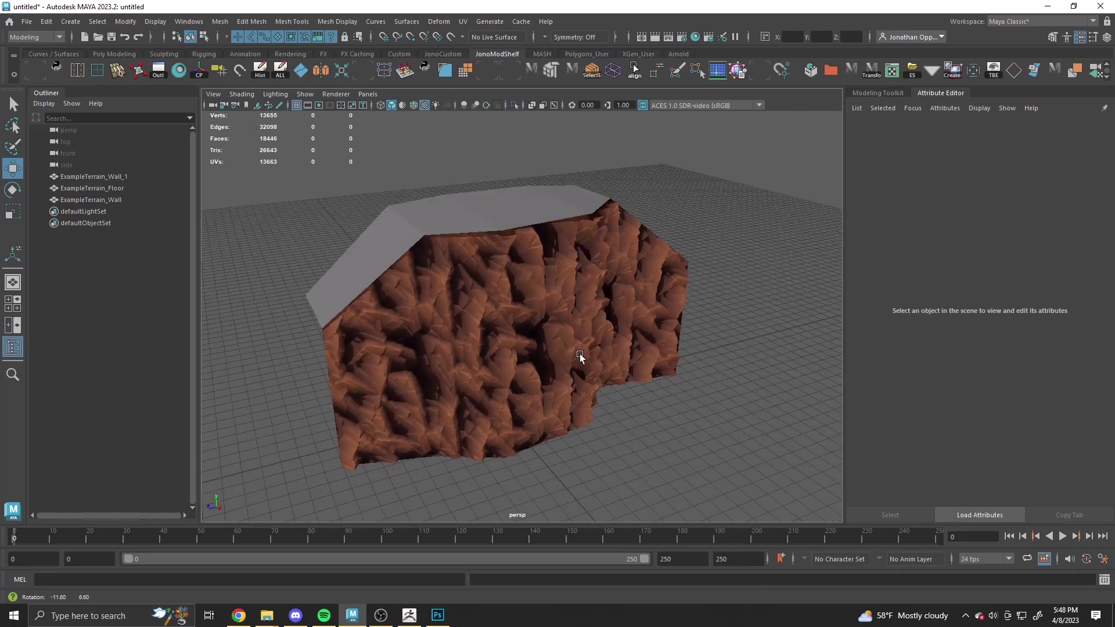